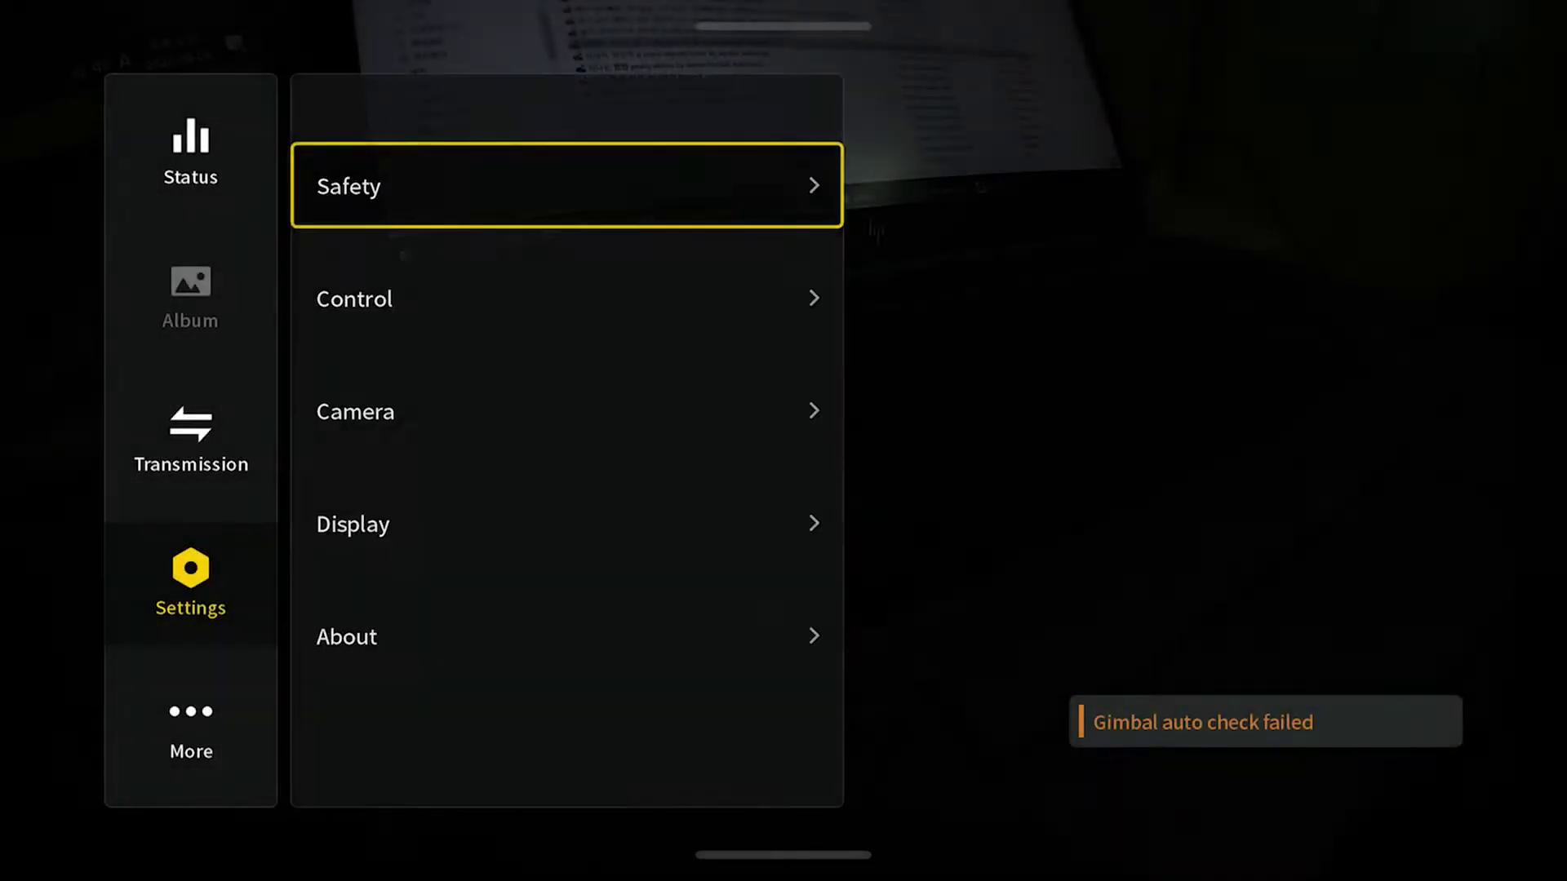
- In the DJI Goggles settings, go to Camera and set Camera FOV to Wide
key(Down)
key(Down)
key(Return)
key(Down)
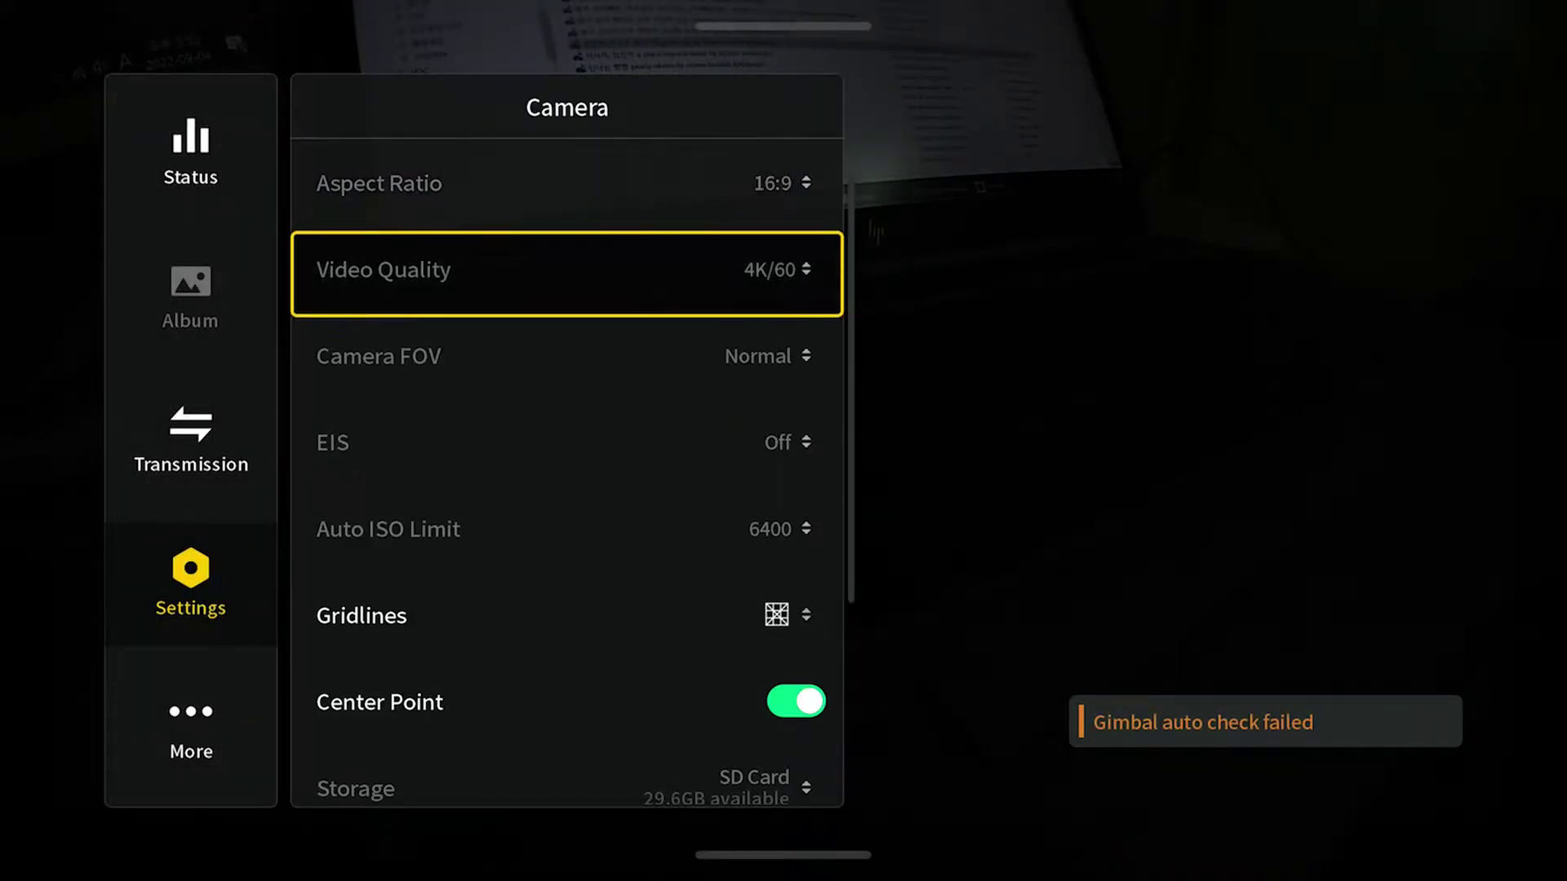
key(Down)
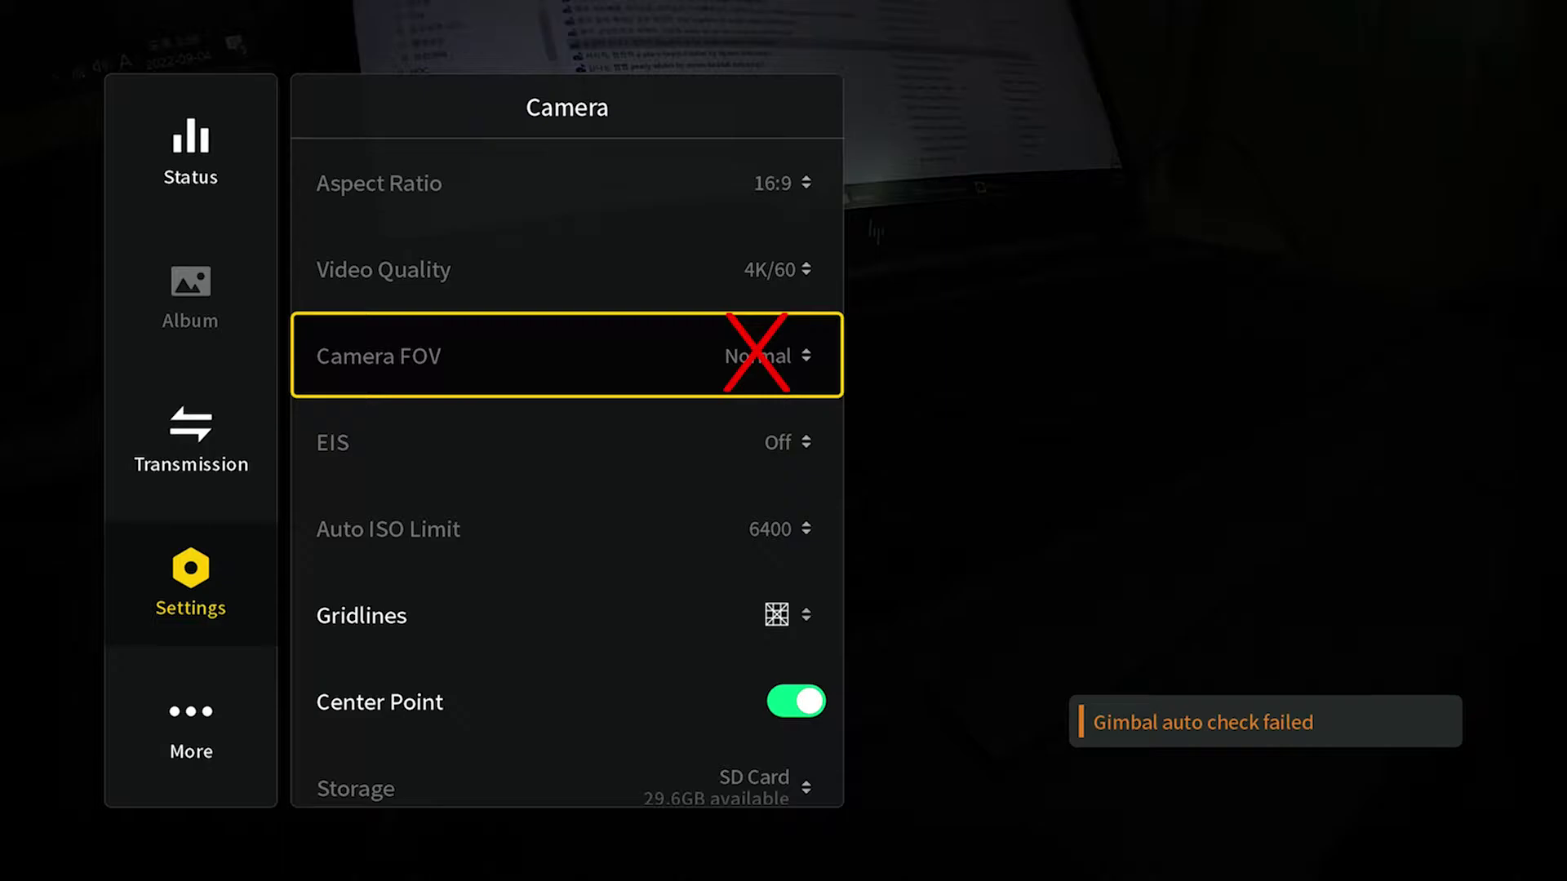
key(Escape)
key(Escape)
key(Return)
key(Down)
key(Down)
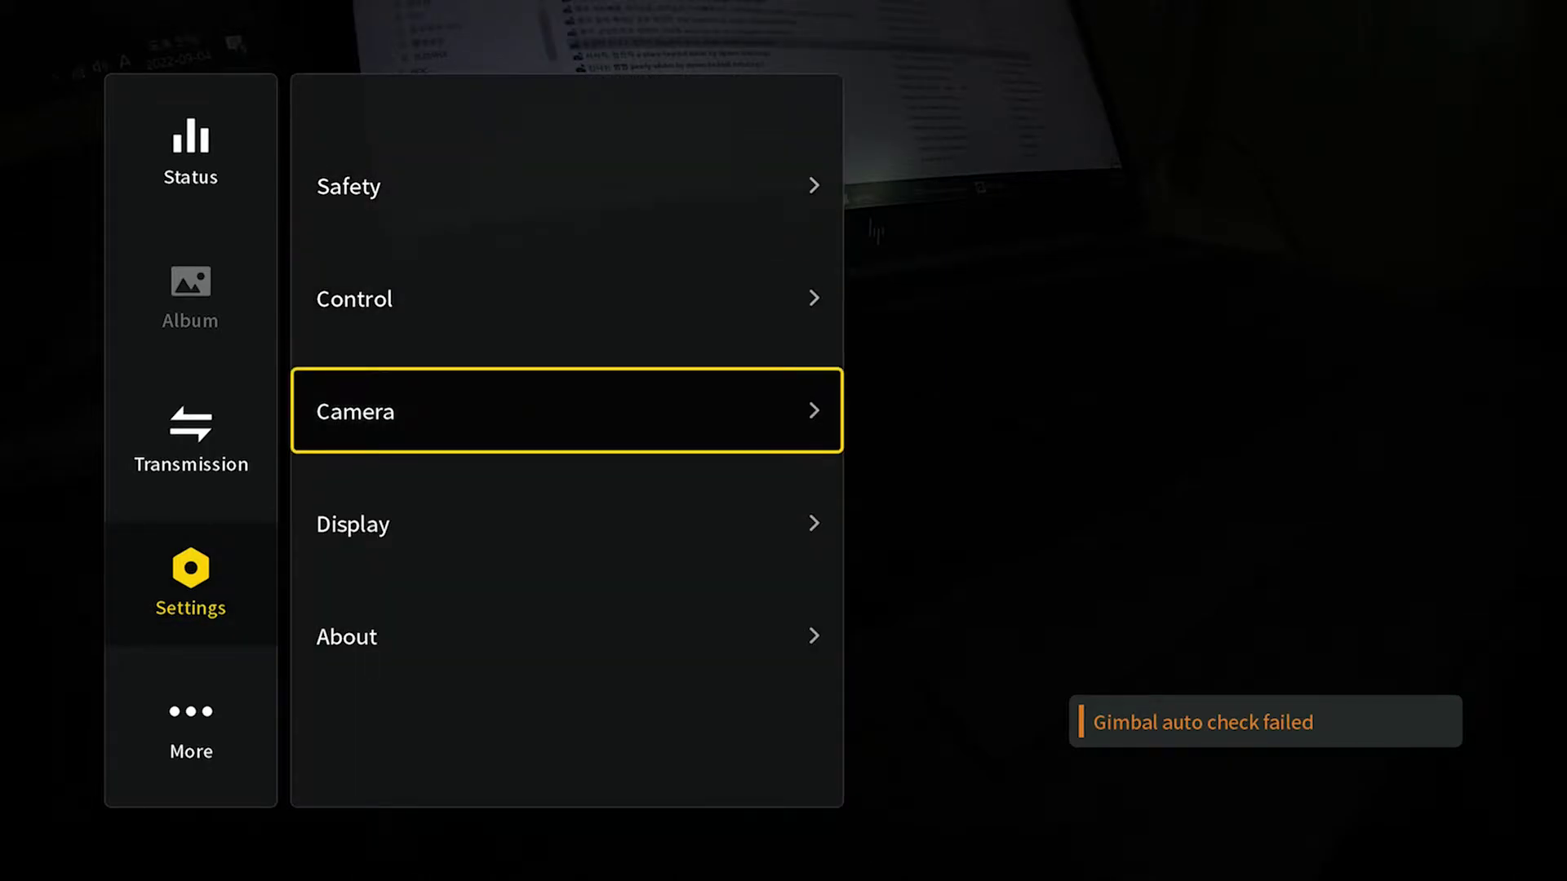
key(Return)
key(Down)
key(Down)
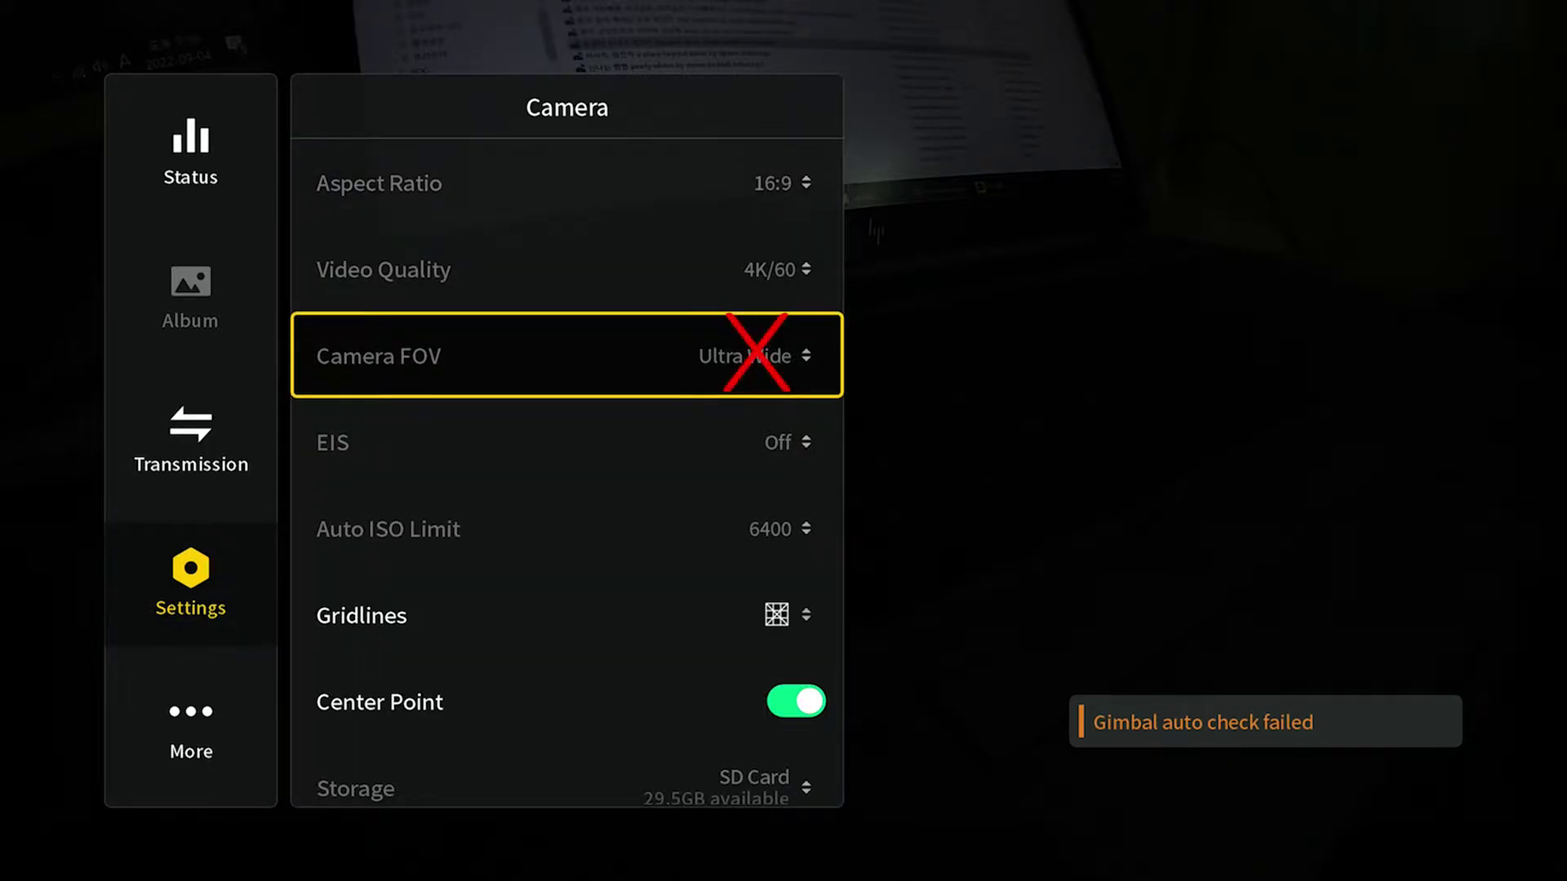
key(Escape)
key(Down)
key(Down)
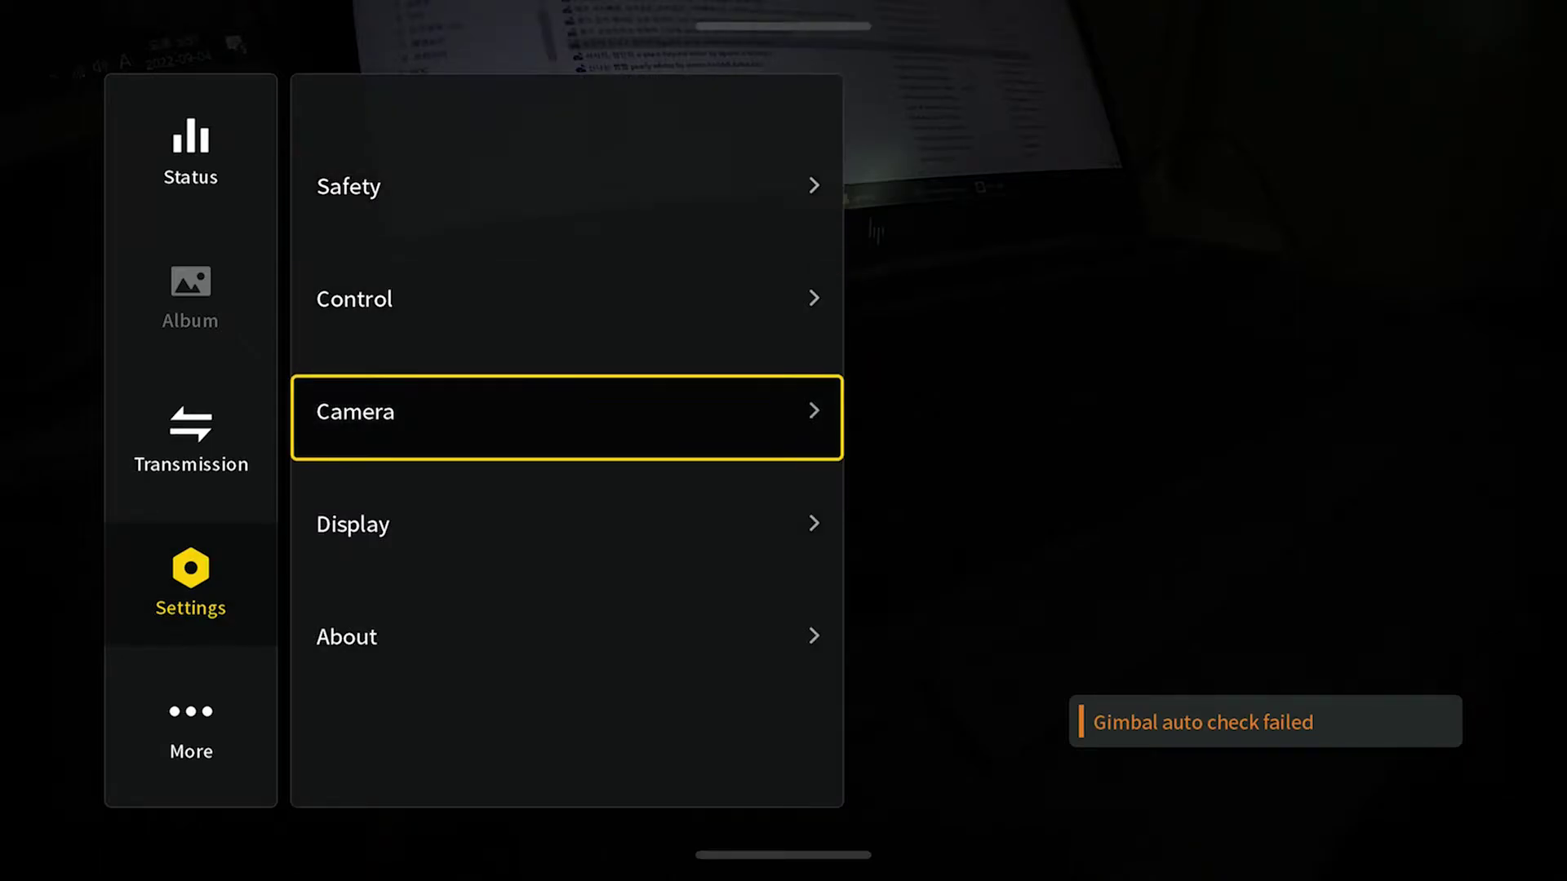
key(Return)
key(Down)
key(Down)
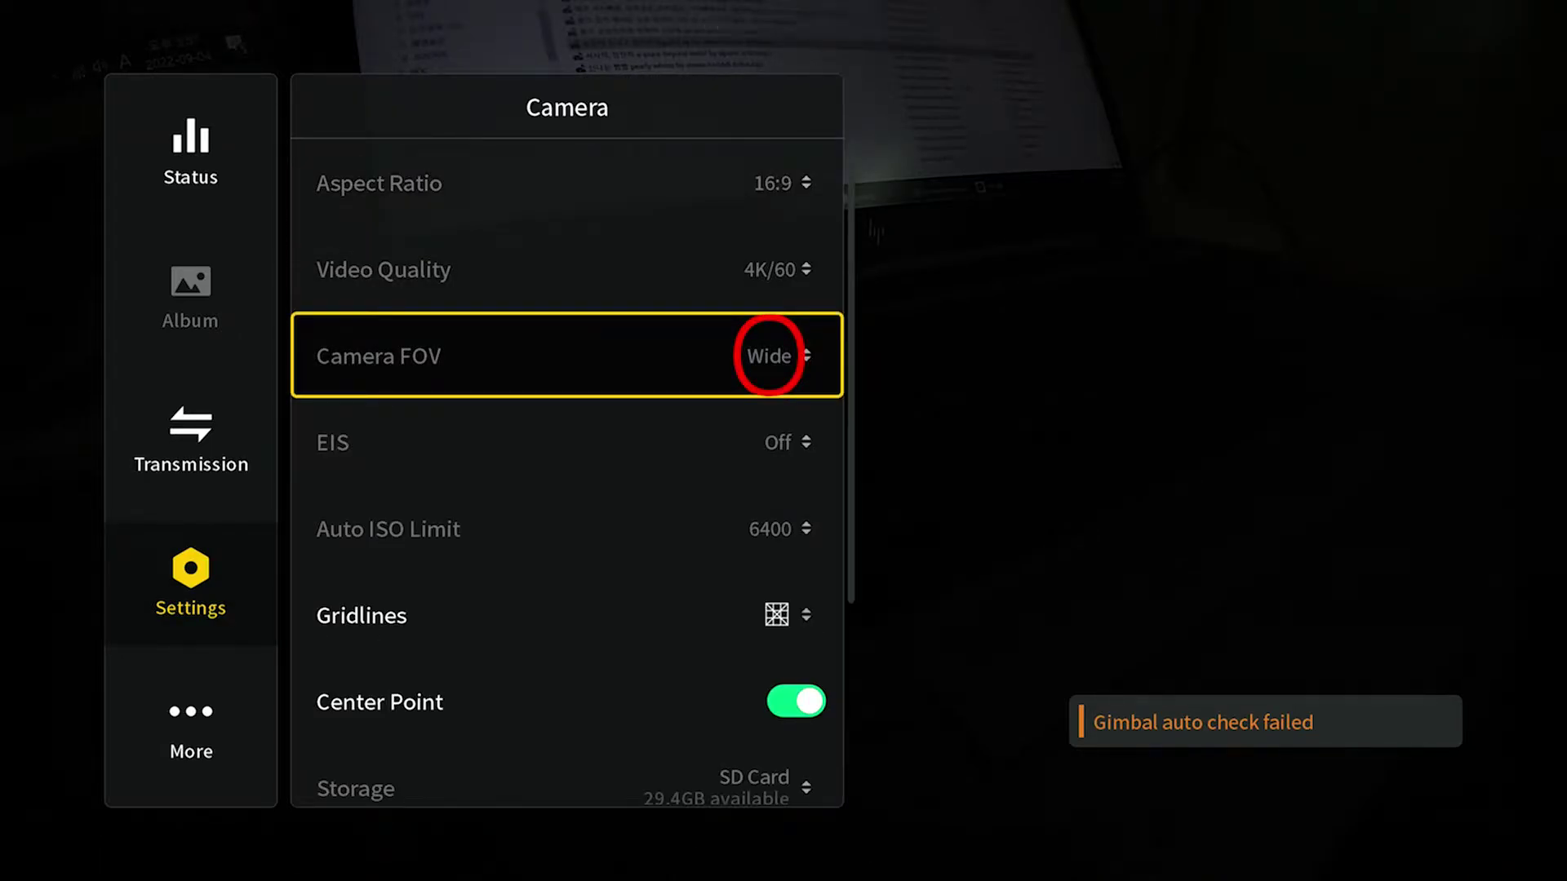
key(Down)
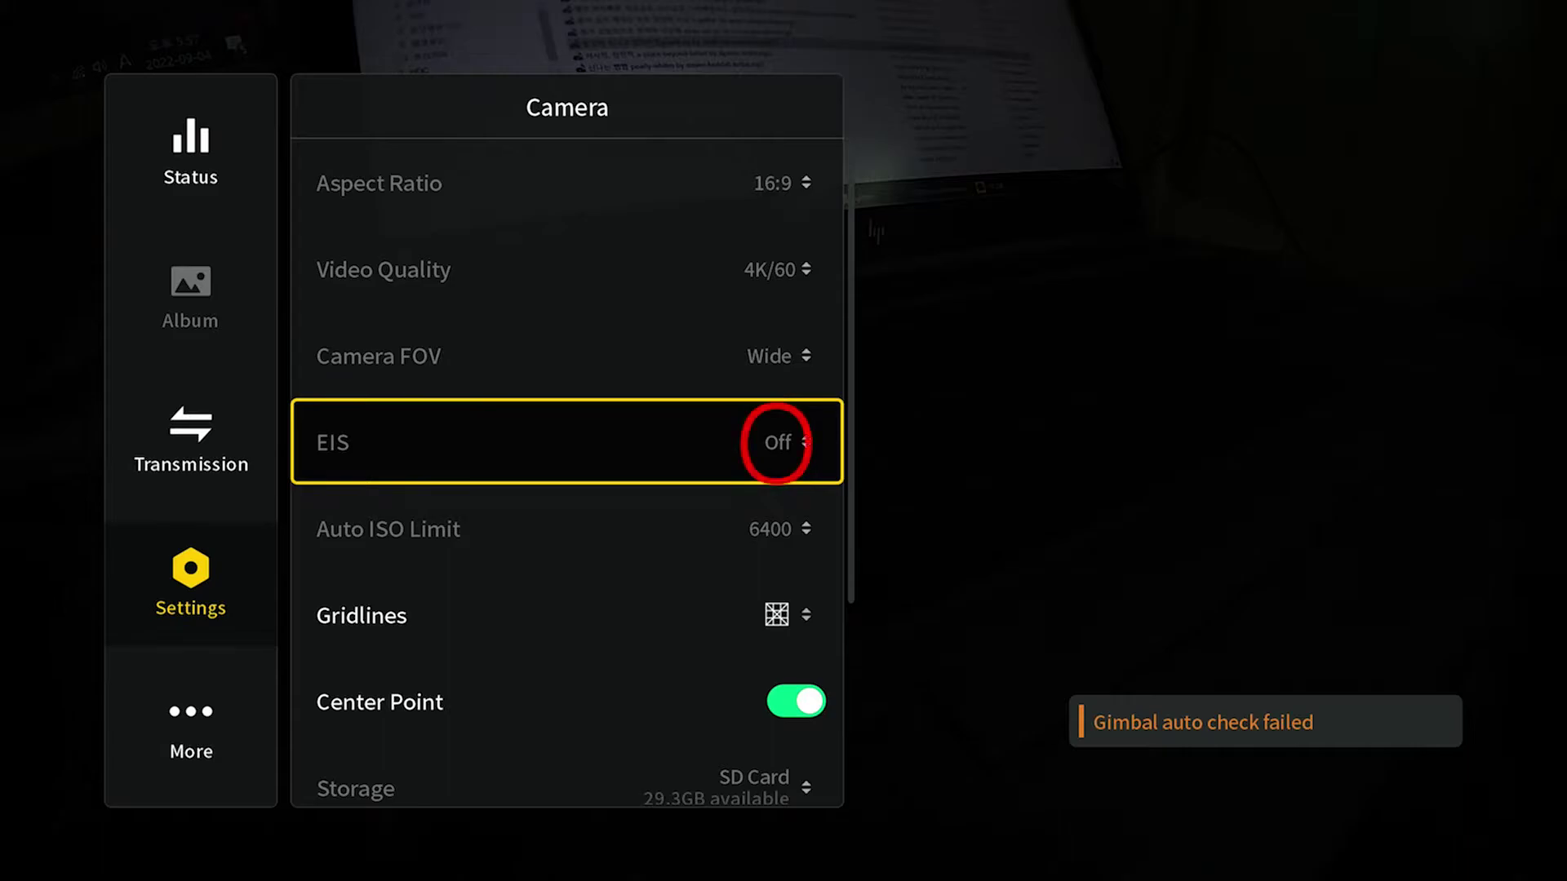
- Check that Camera FOV reads Wide and EIS stays Off
key(Up)
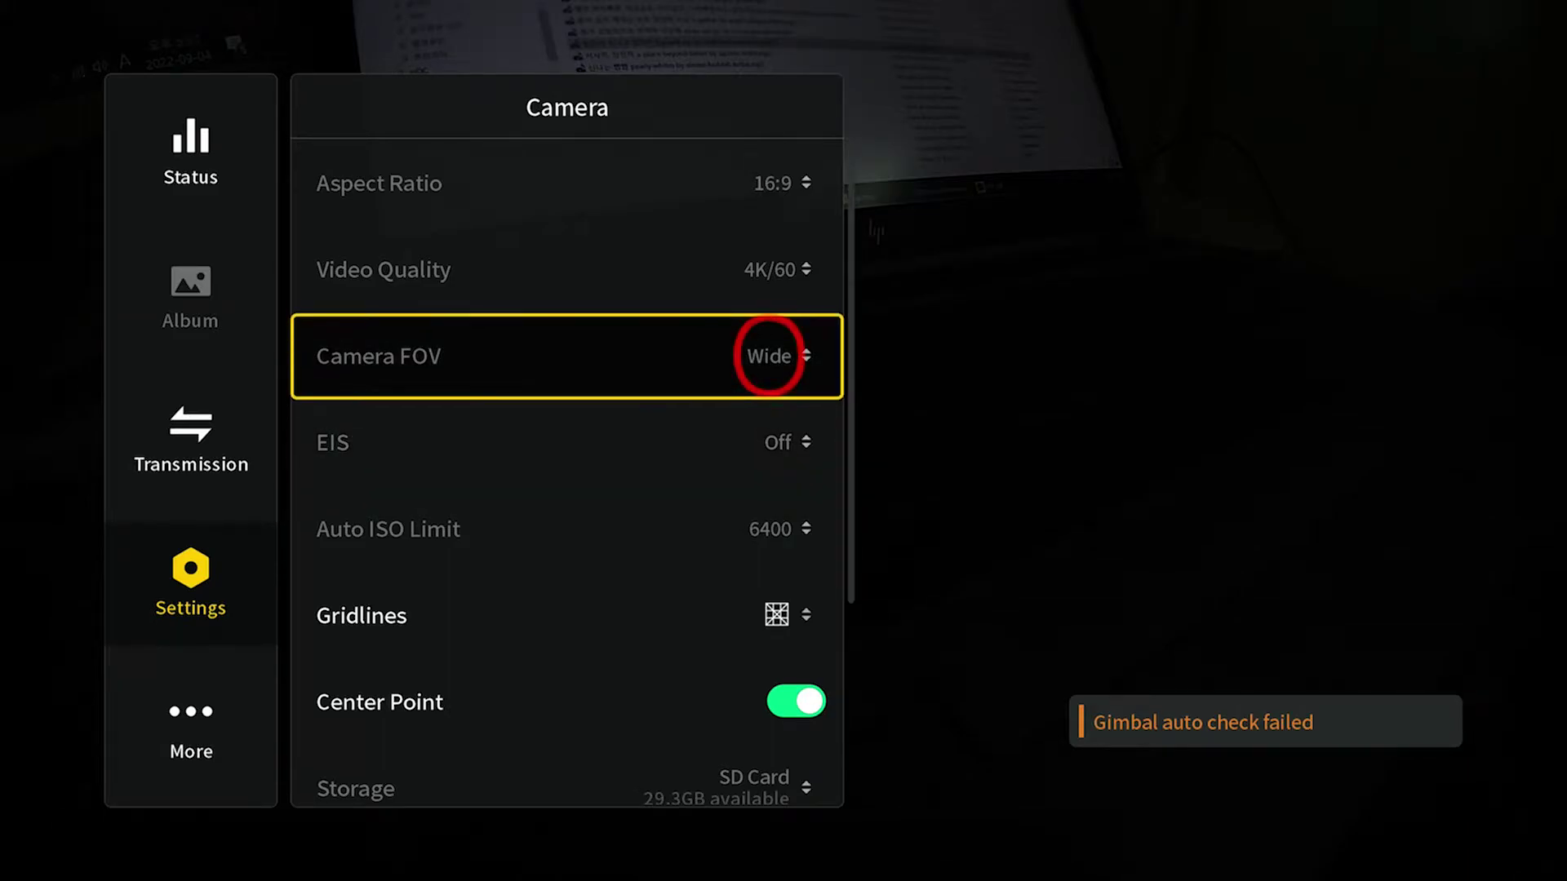
key(Down)
key(Up)
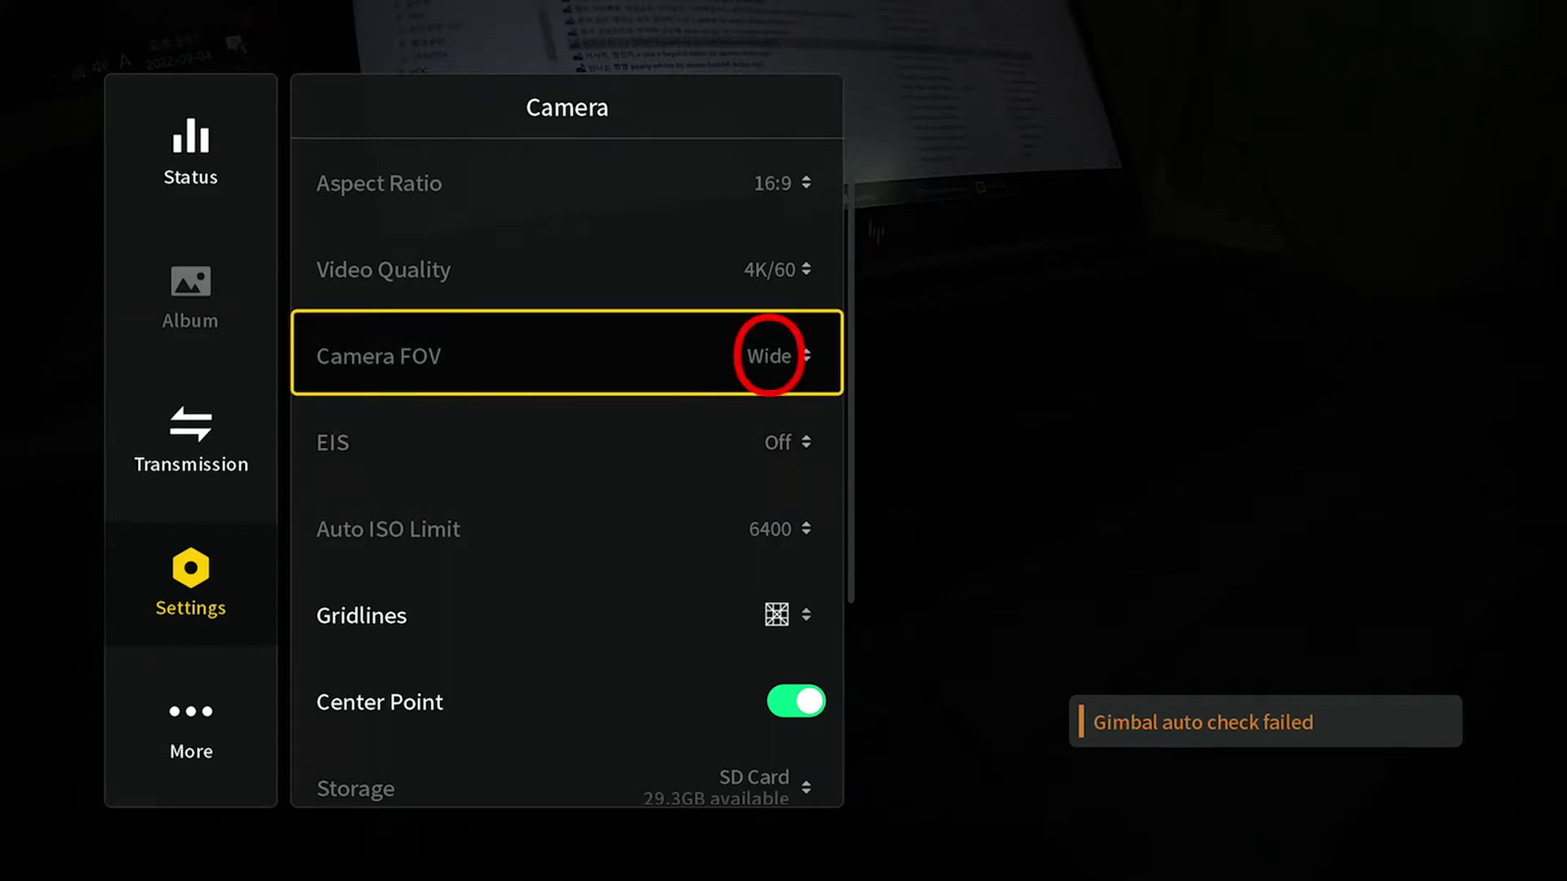
key(Down)
key(Up)
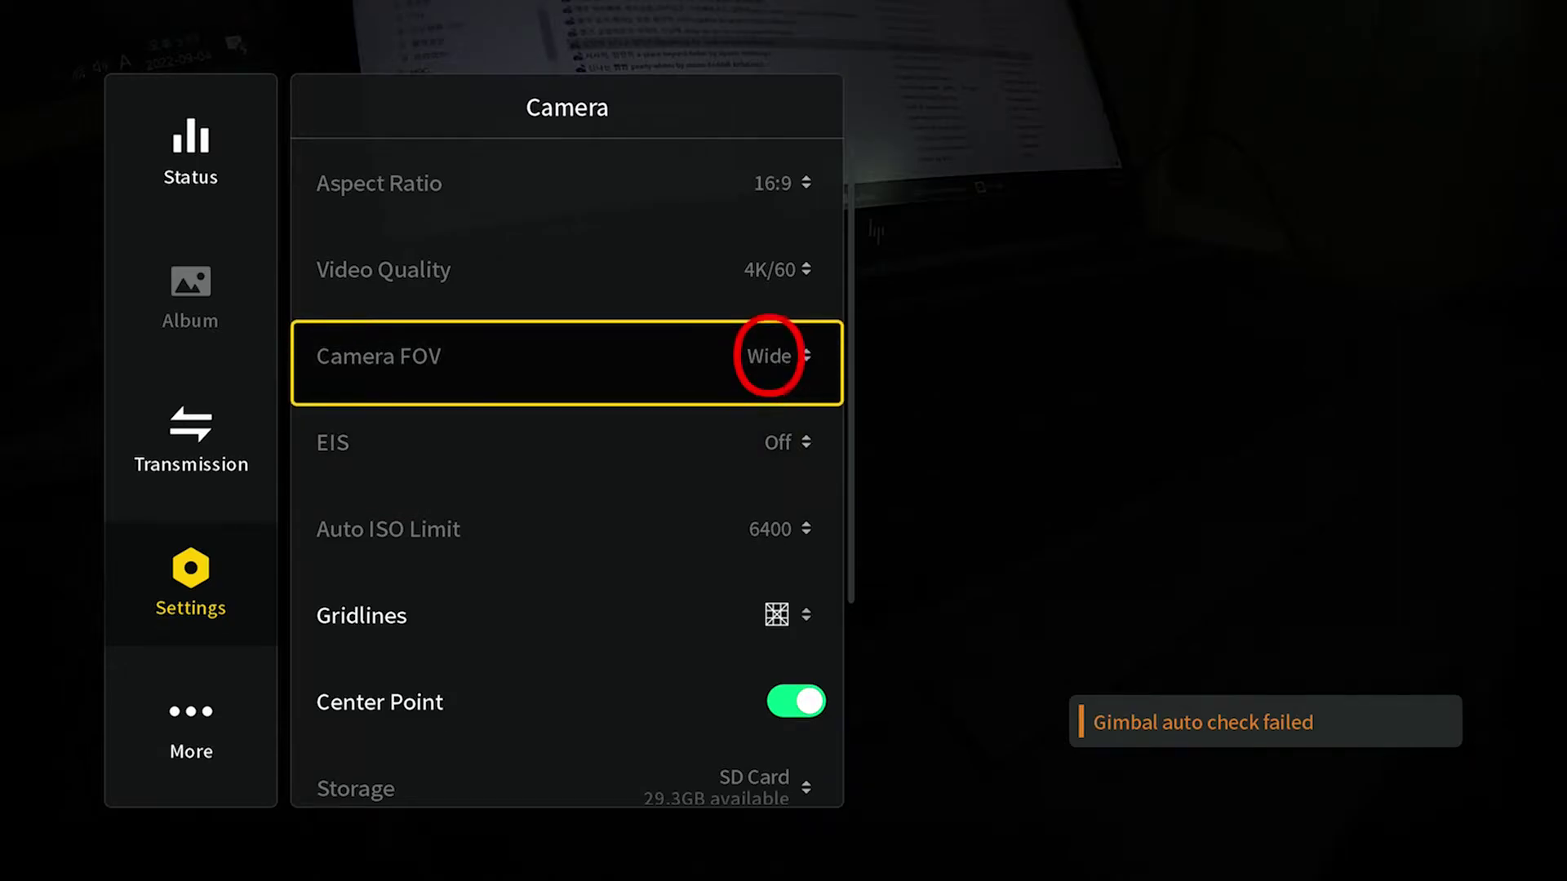
key(Down)
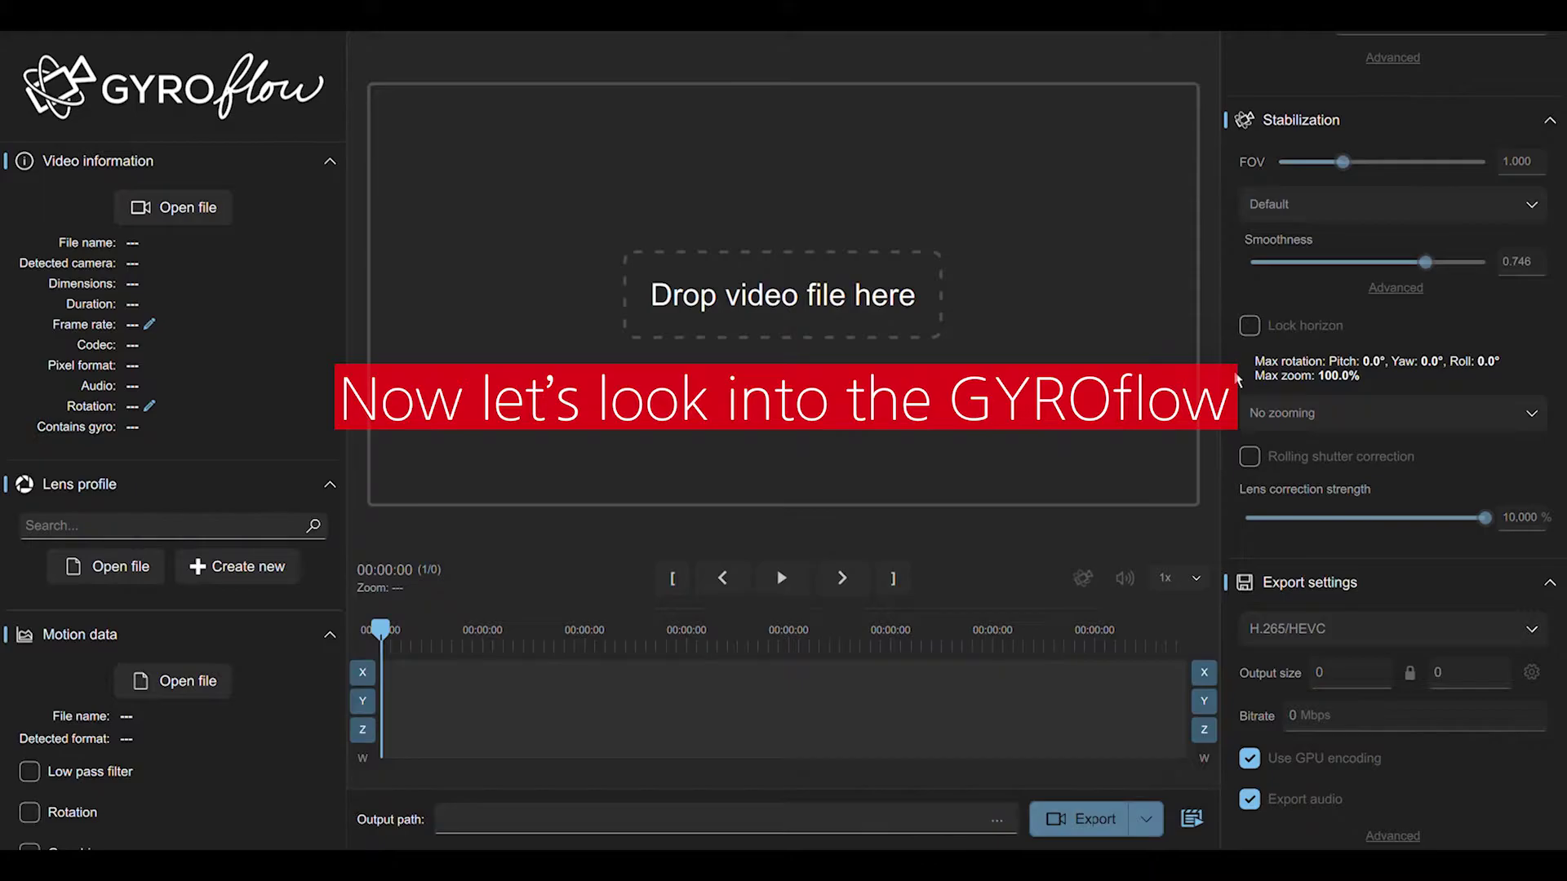
- Load DJI_0002.MP4 and confirm gyro data is detected with the DJI FC8183 lens profile
drag(1238, 380, 921, 414)
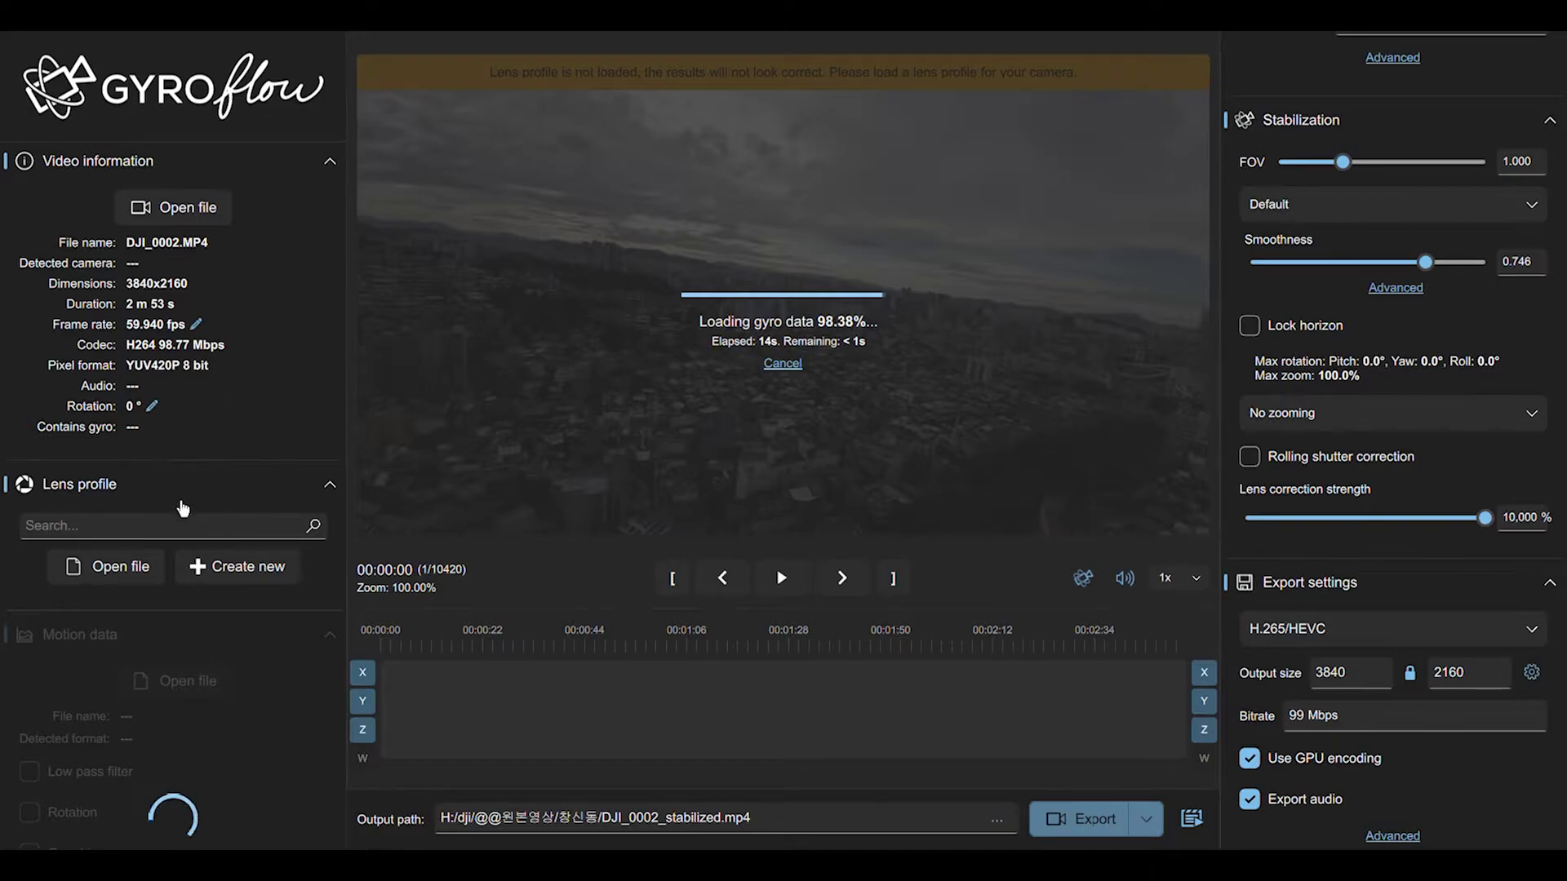
scroll(182, 505, down, 1)
scroll(180, 504, down, 4)
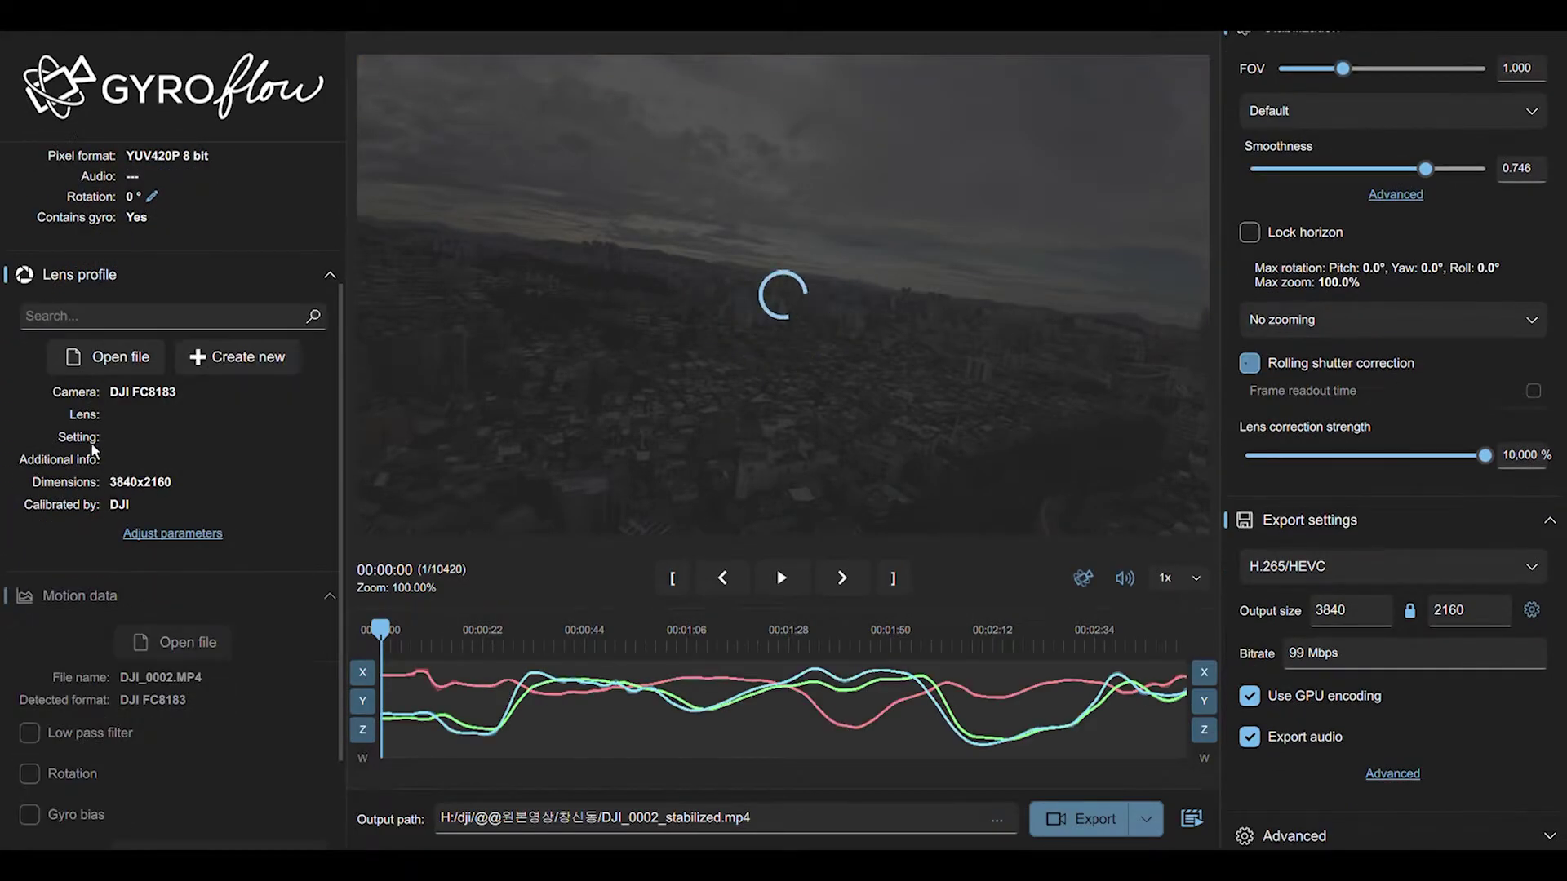
scroll(155, 379, up, 5)
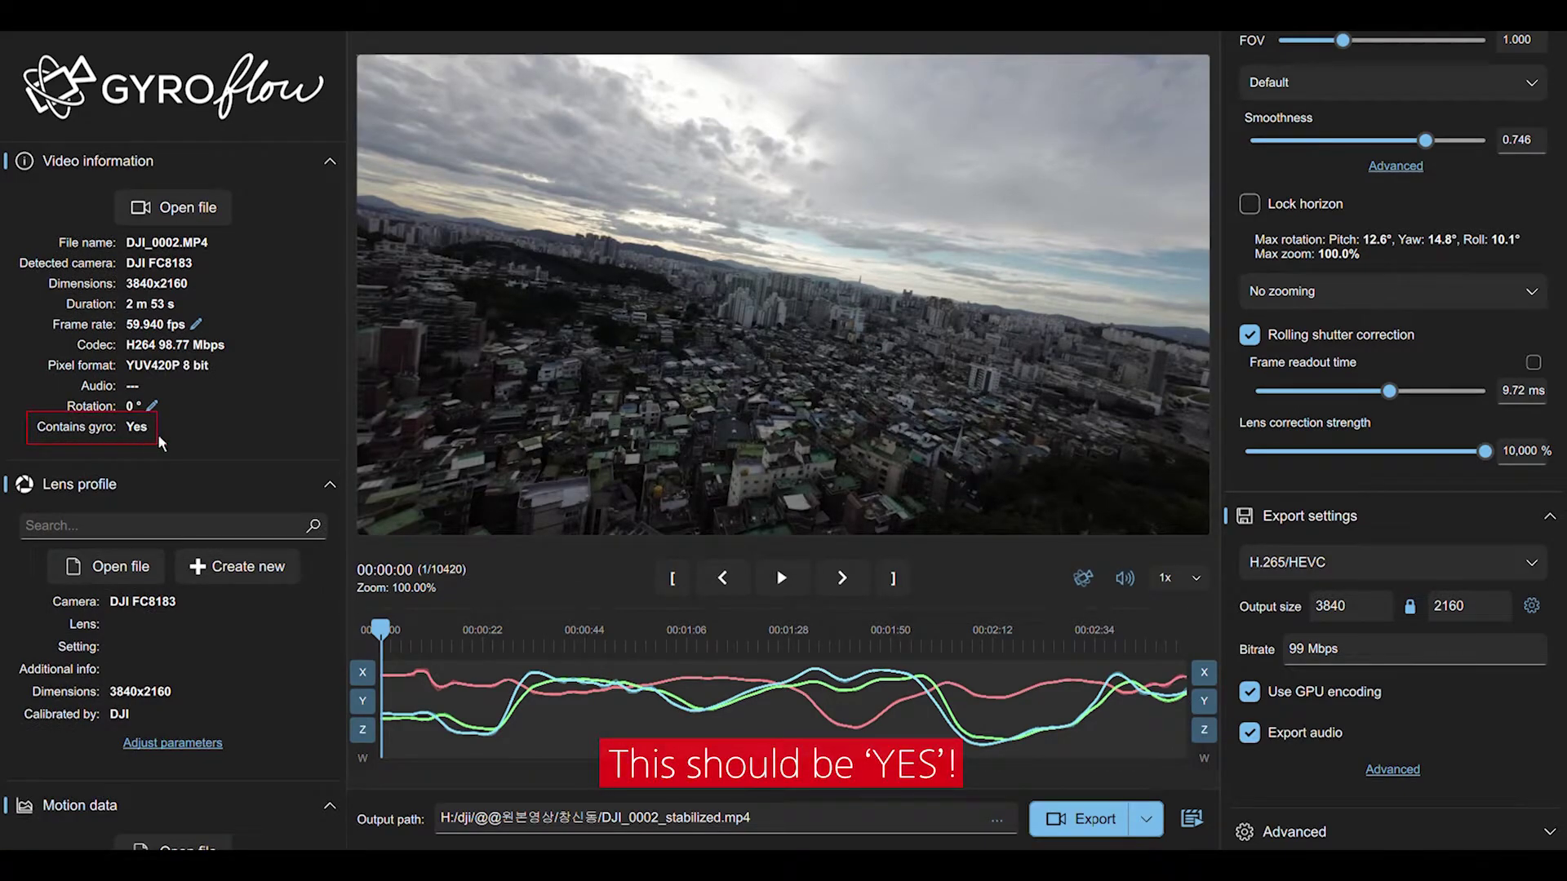
scroll(204, 485, down, 2)
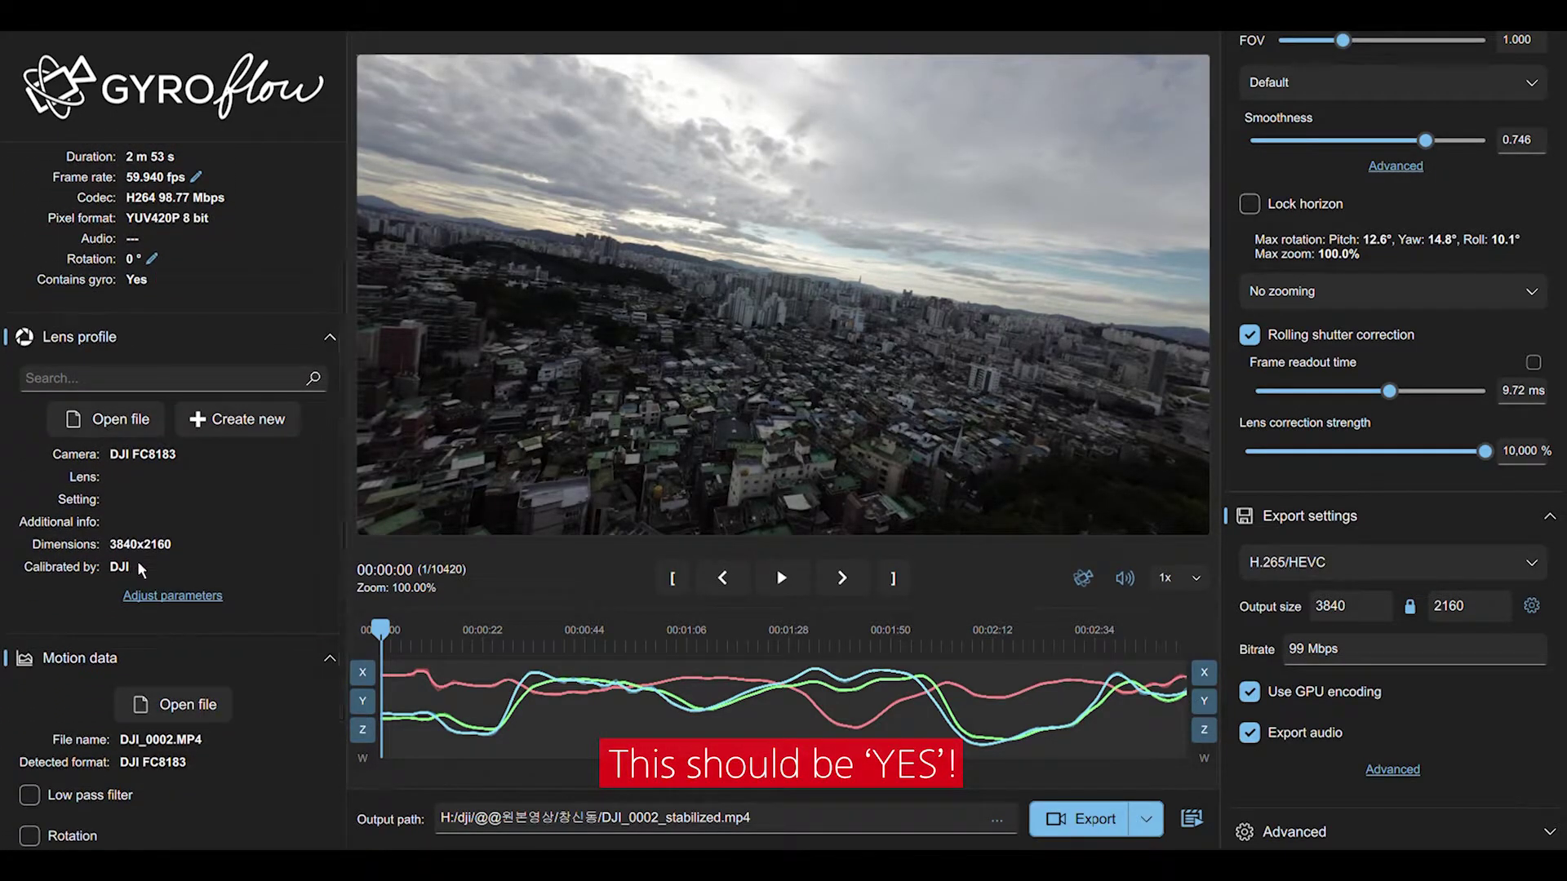
scroll(138, 572, down, 3)
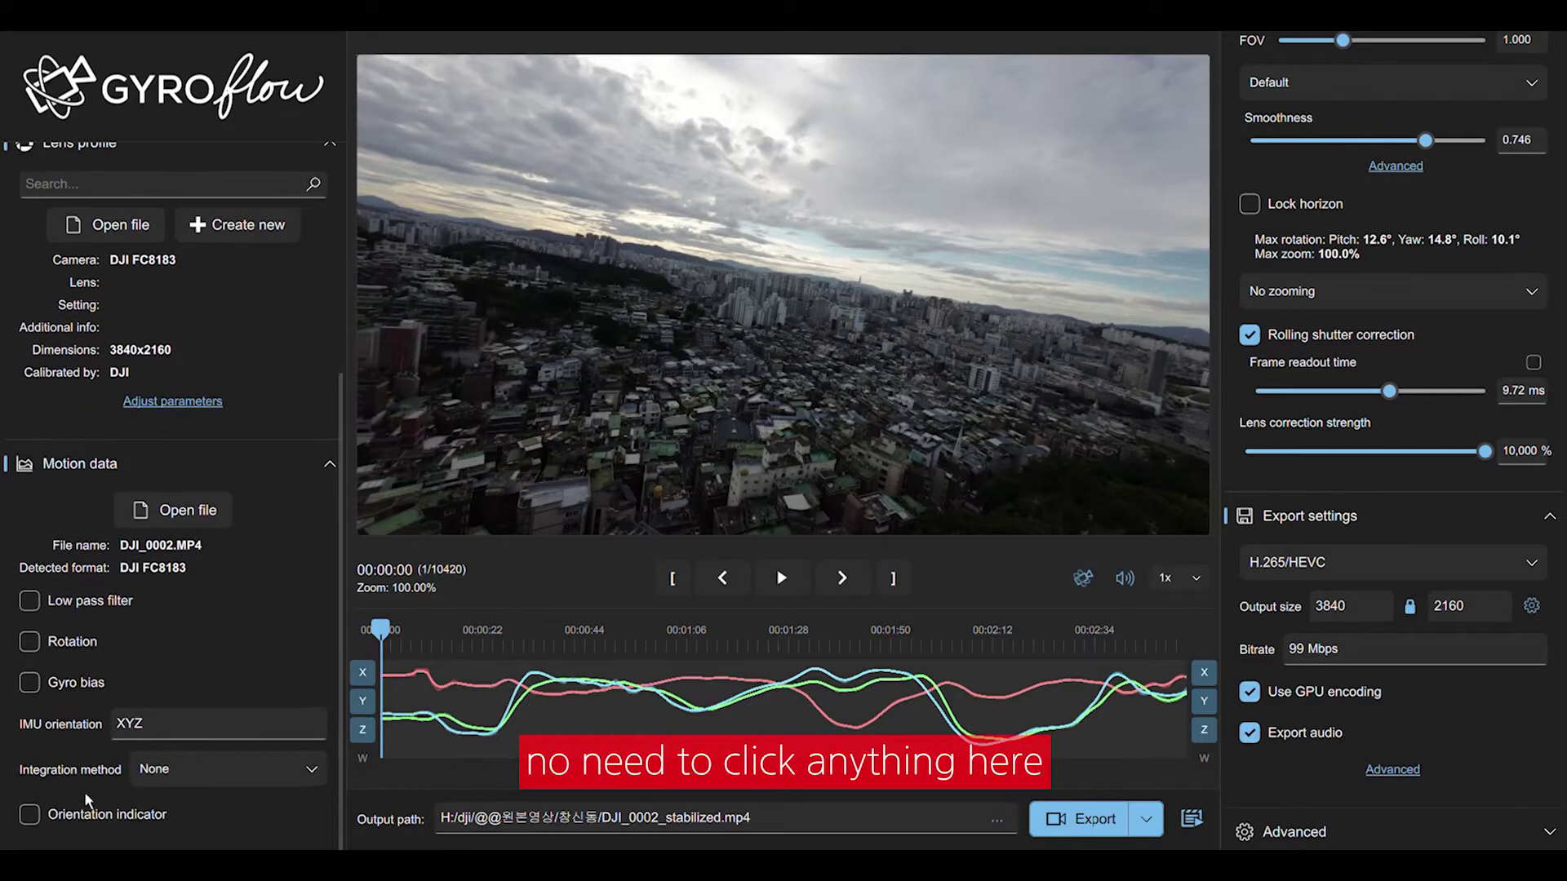
scroll(1350, 134, up, 2)
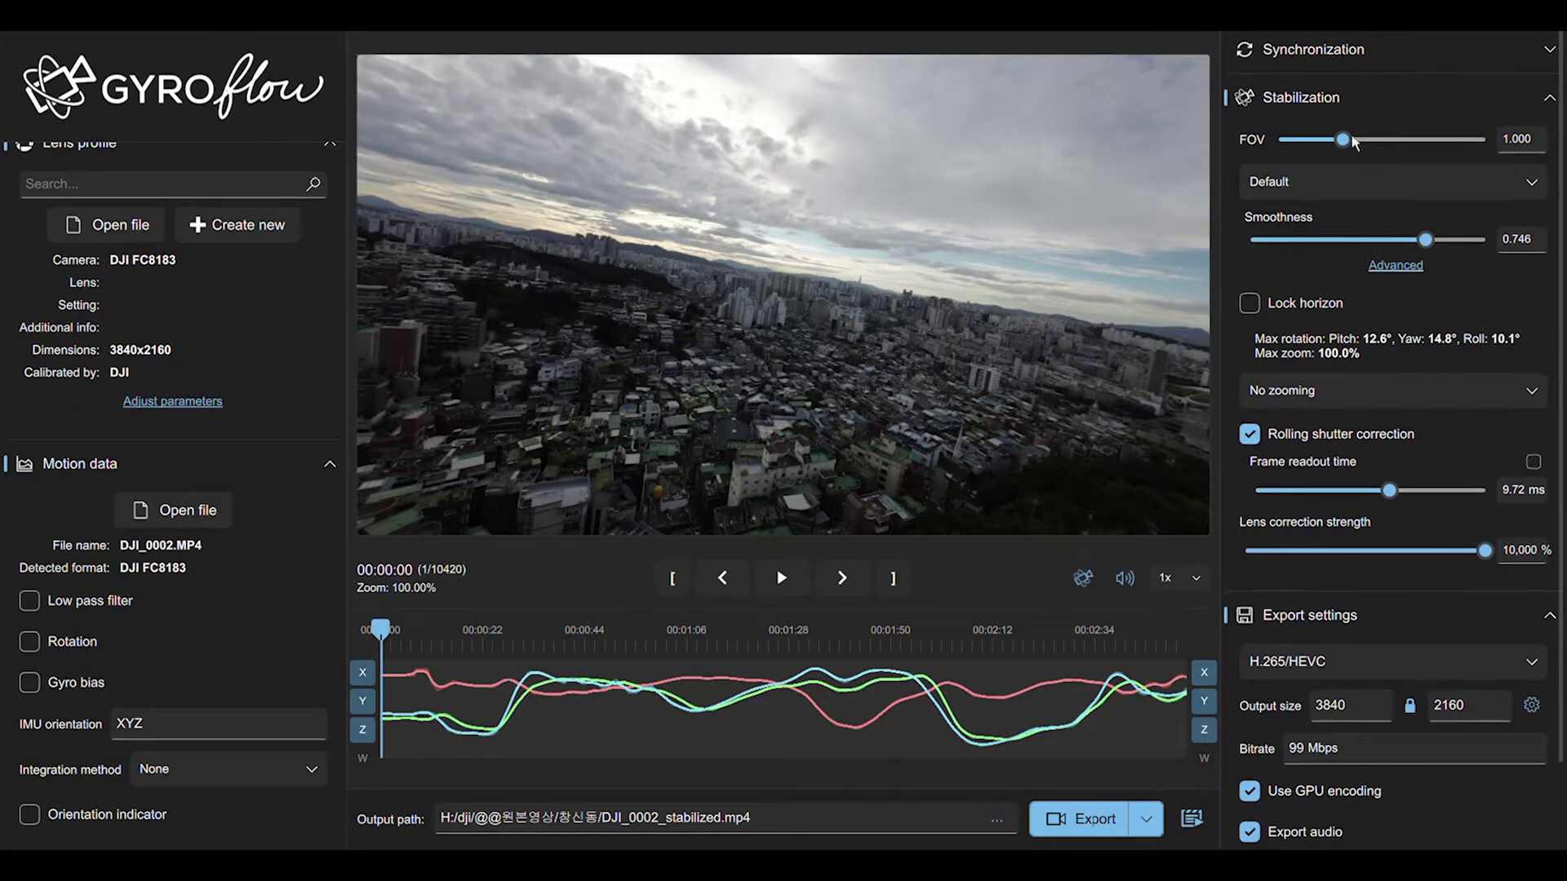
- Run auto sync, which places five sync points with offsets from 0.89 to 1.37 ms
click(1301, 73)
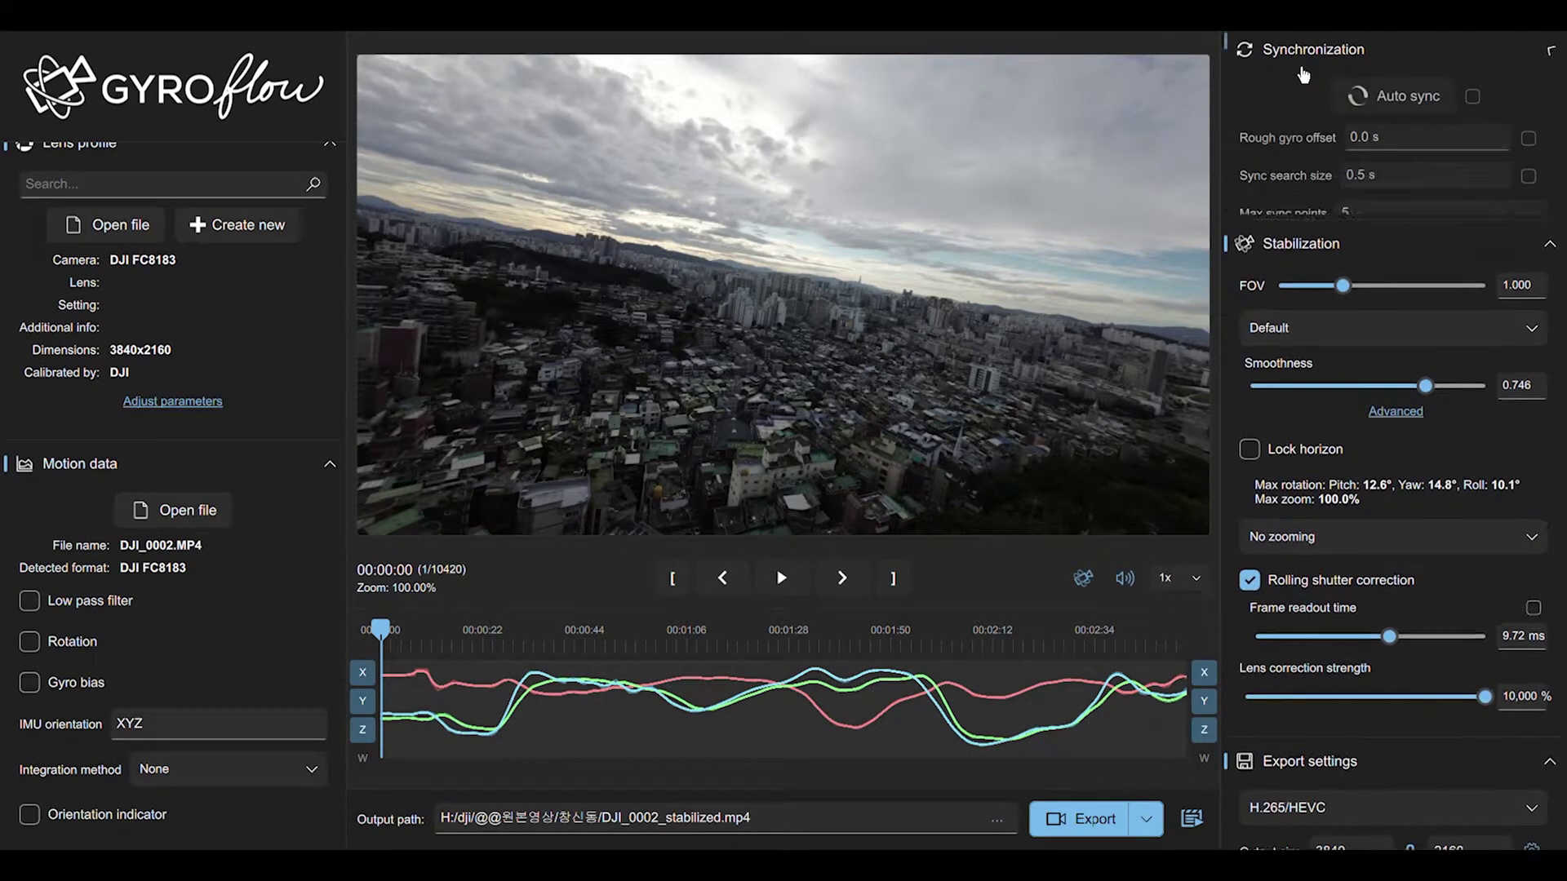
click(1386, 98)
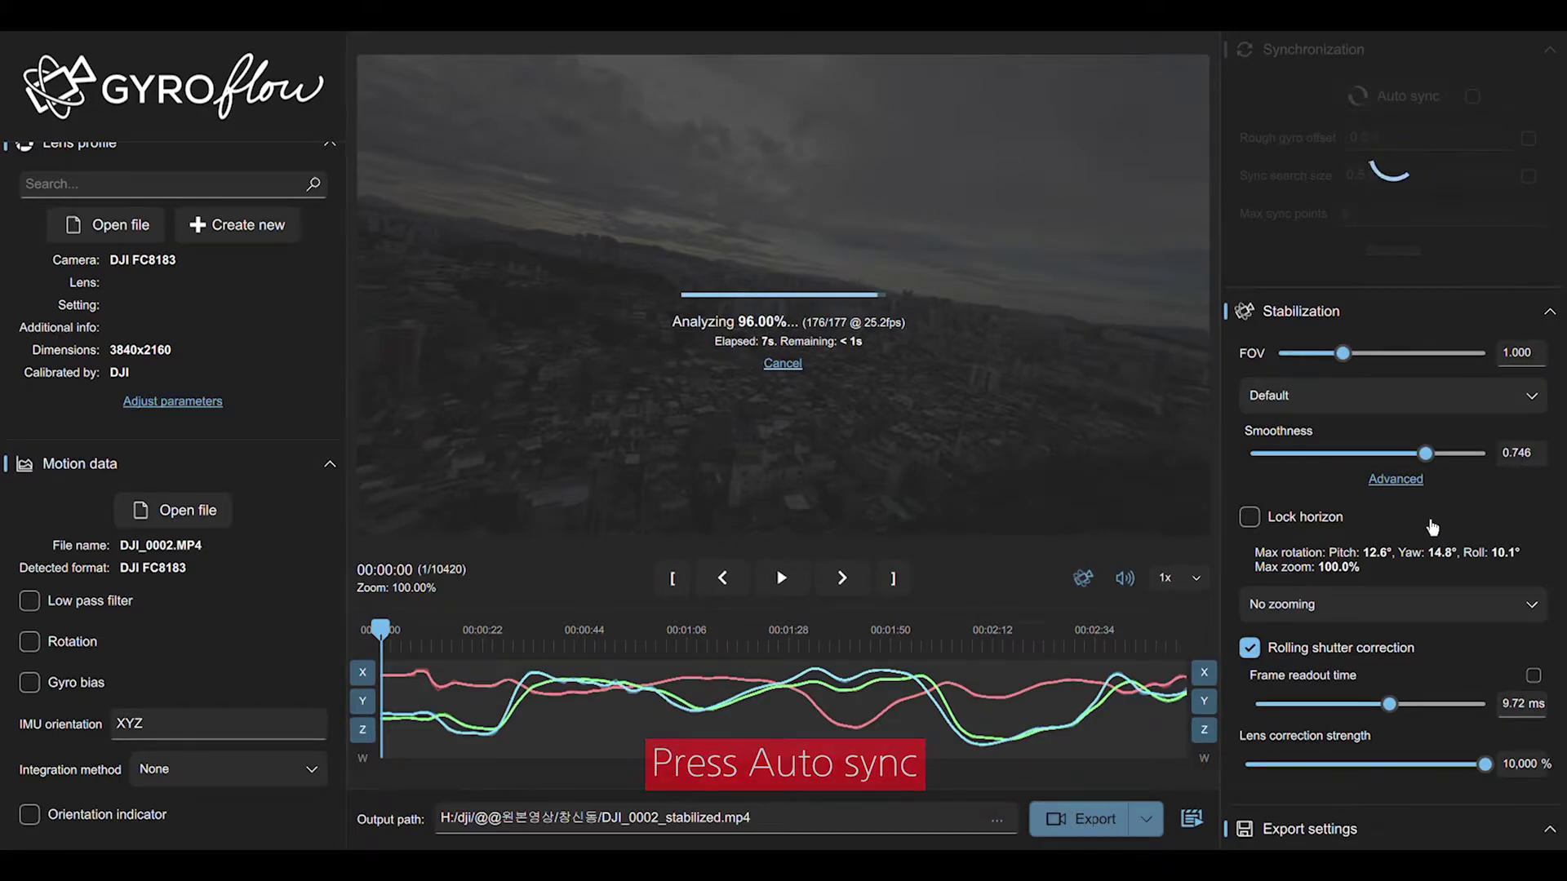
scroll(1371, 667, down, 3)
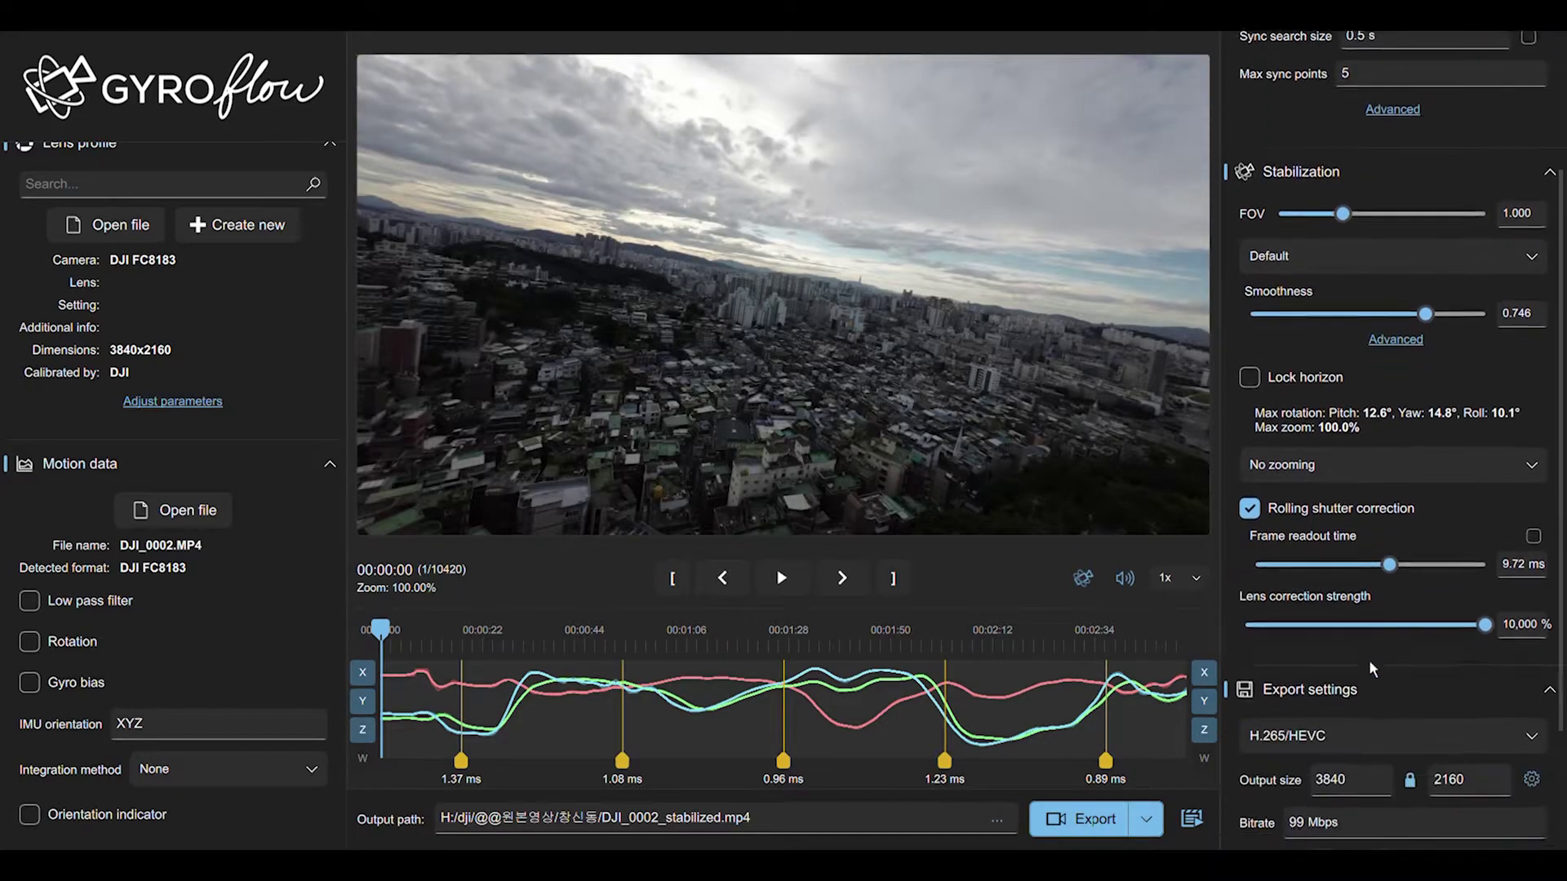
scroll(1368, 660, down, 3)
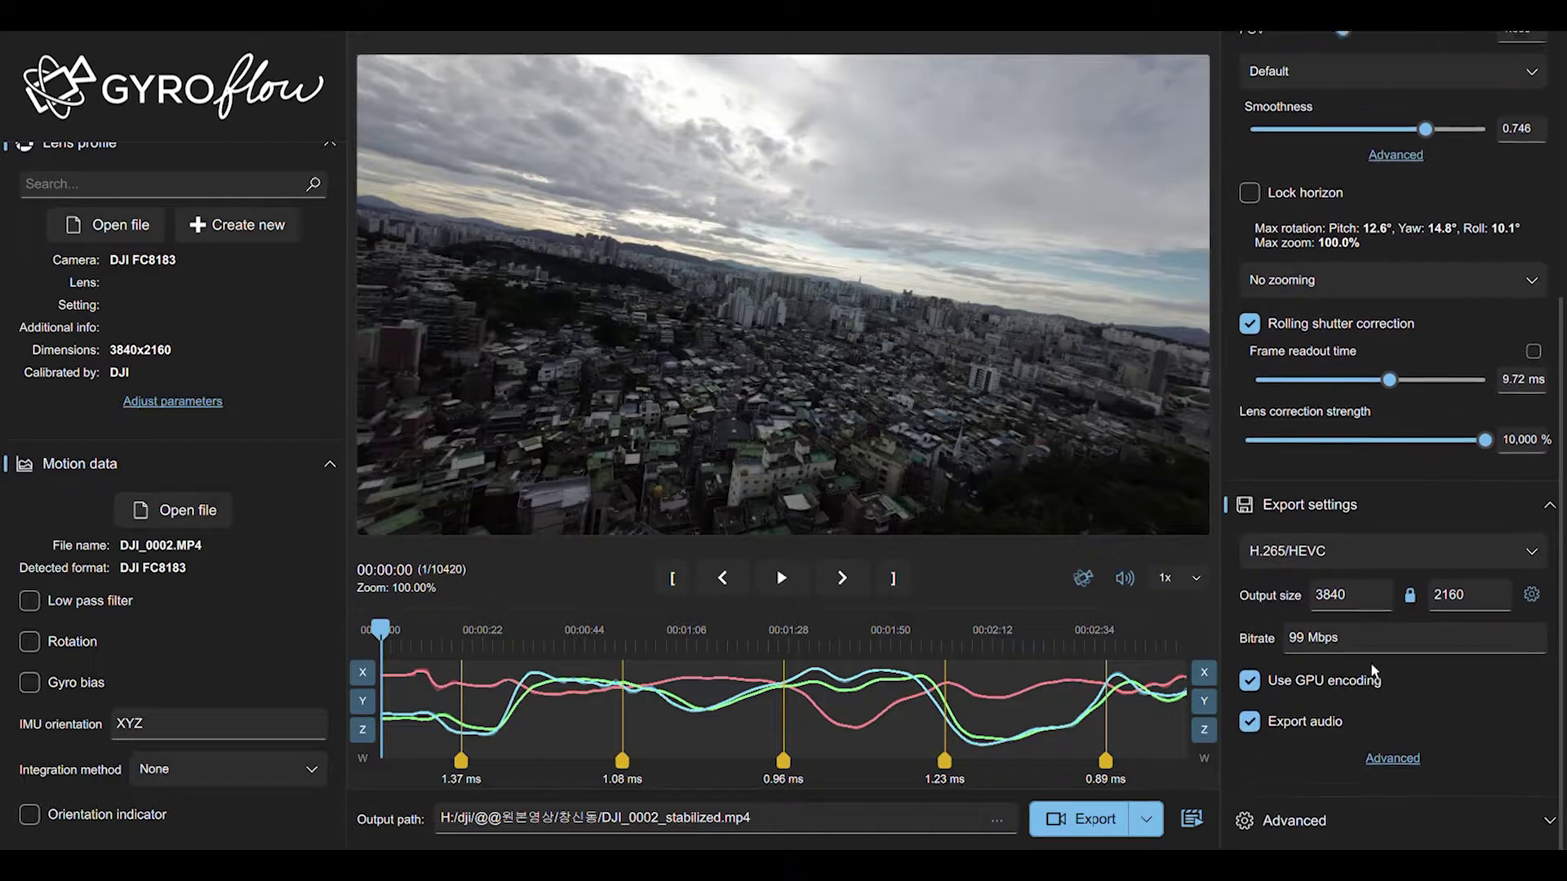
- Play the stabilized clip and pause around 00:00:09–00:00:11 where black edges appear
click(795, 584)
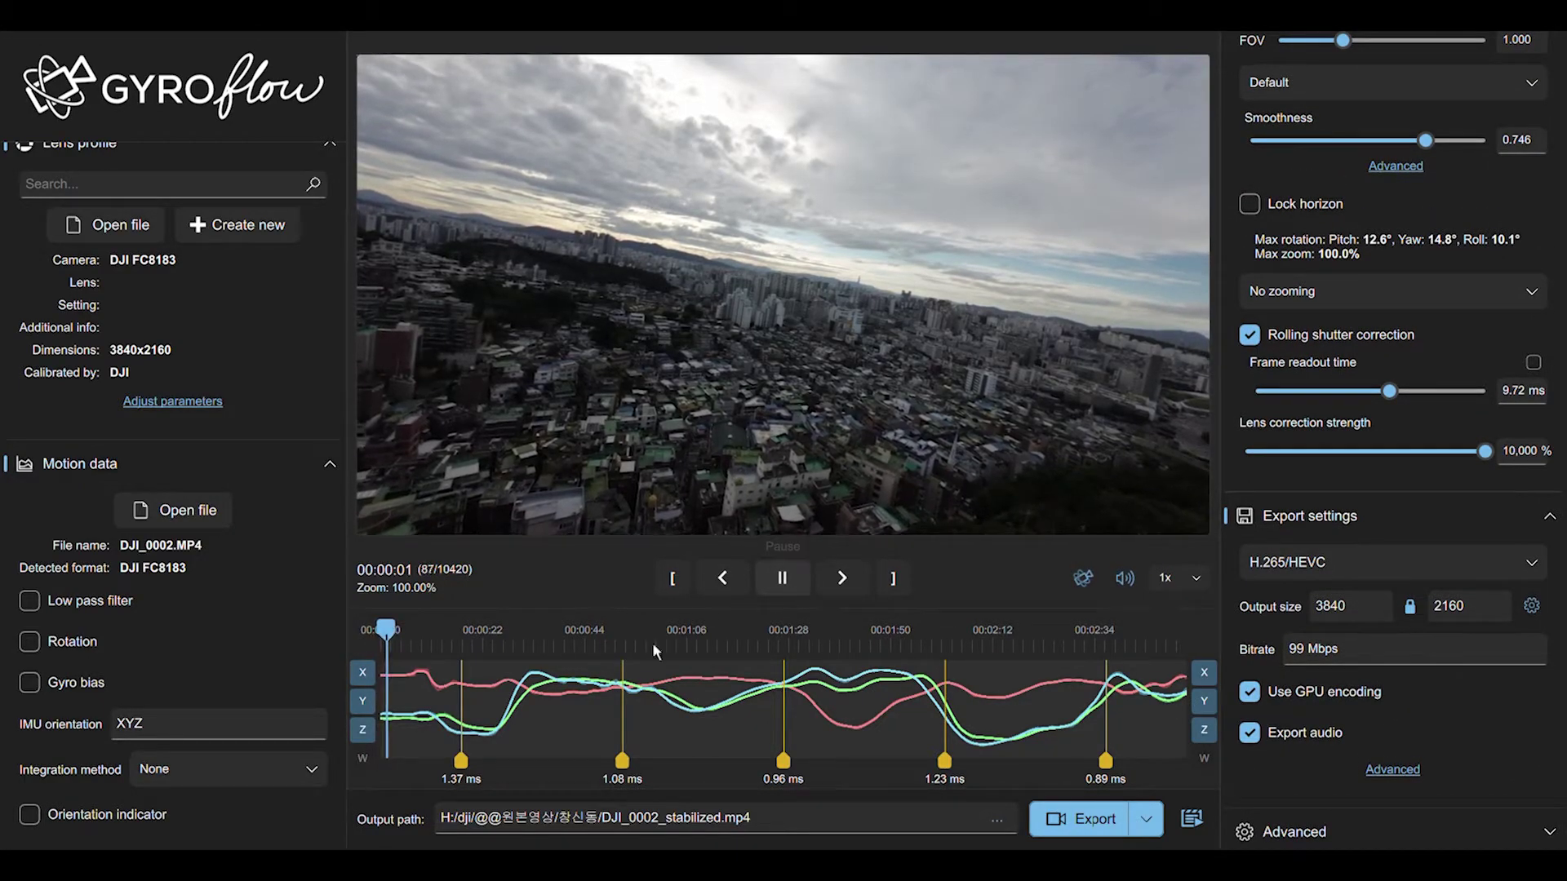
click(433, 635)
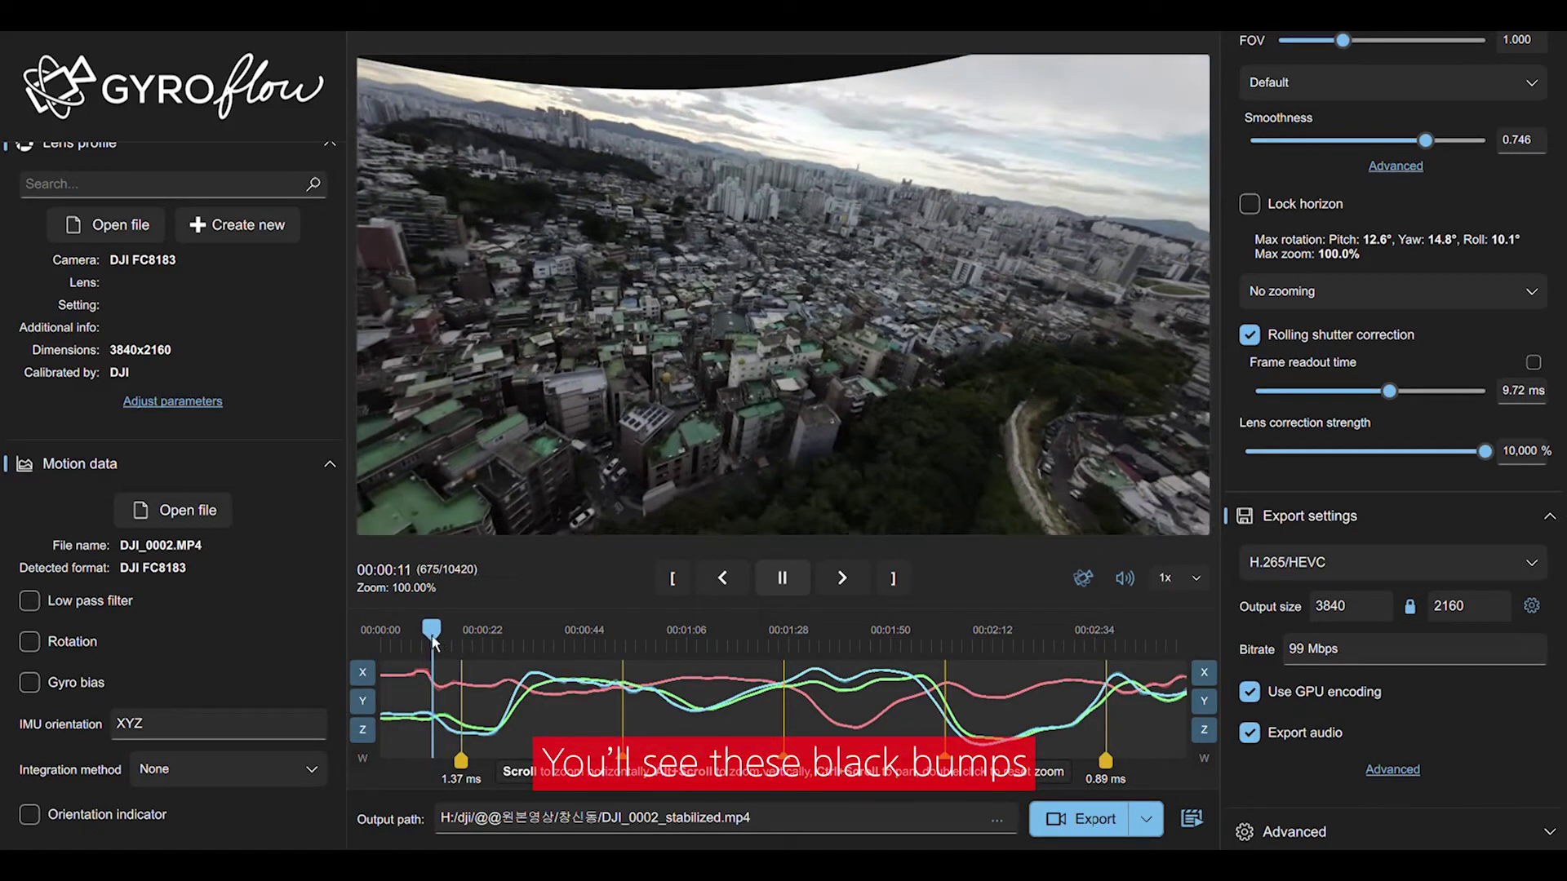
click(425, 635)
key(space)
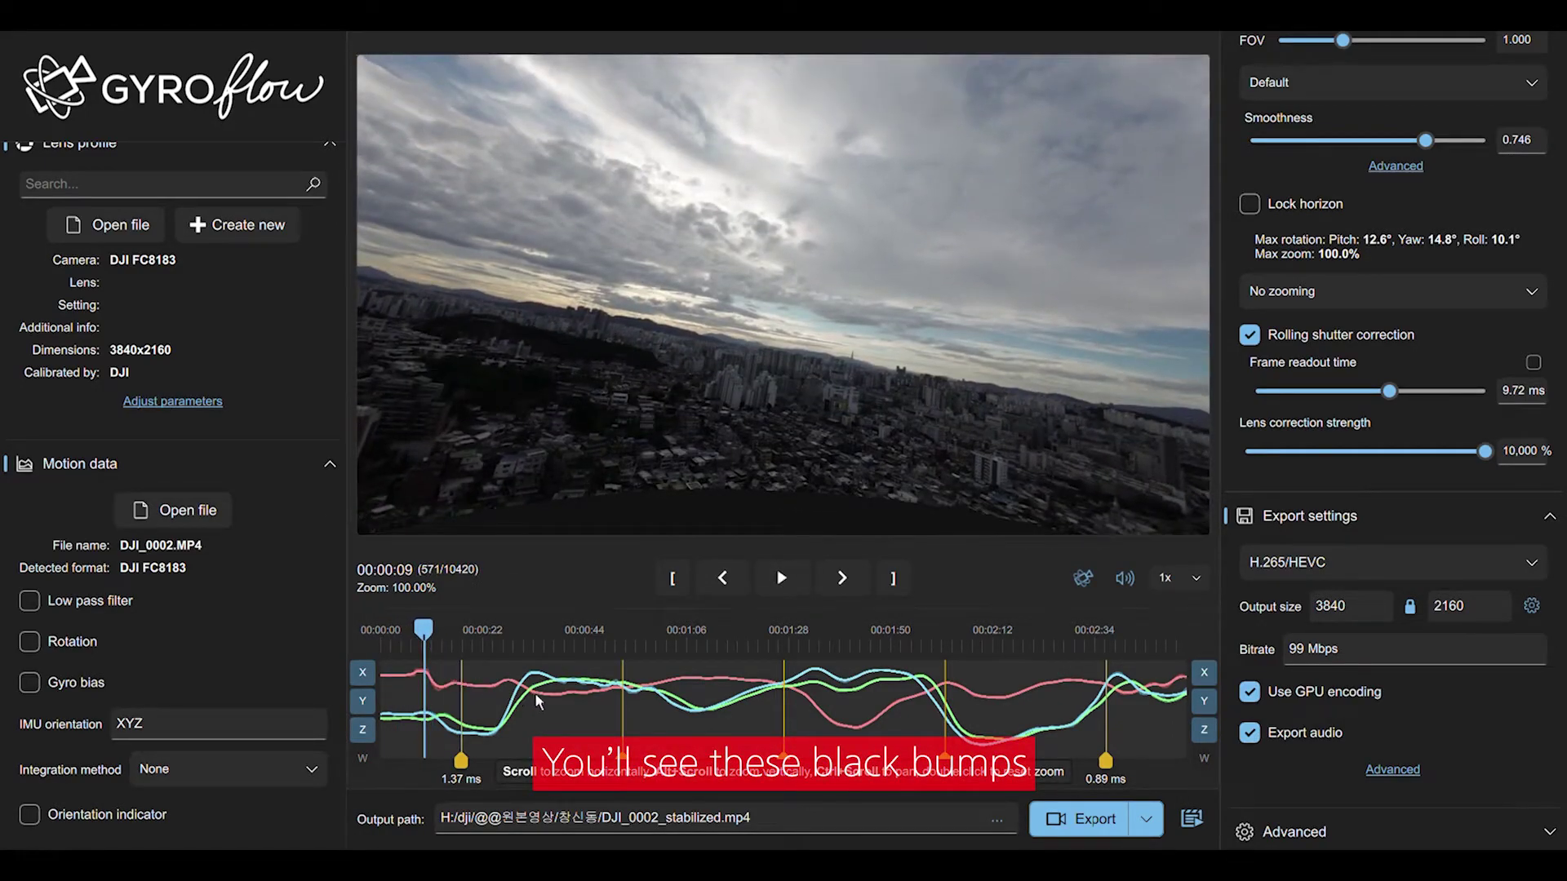
key(space)
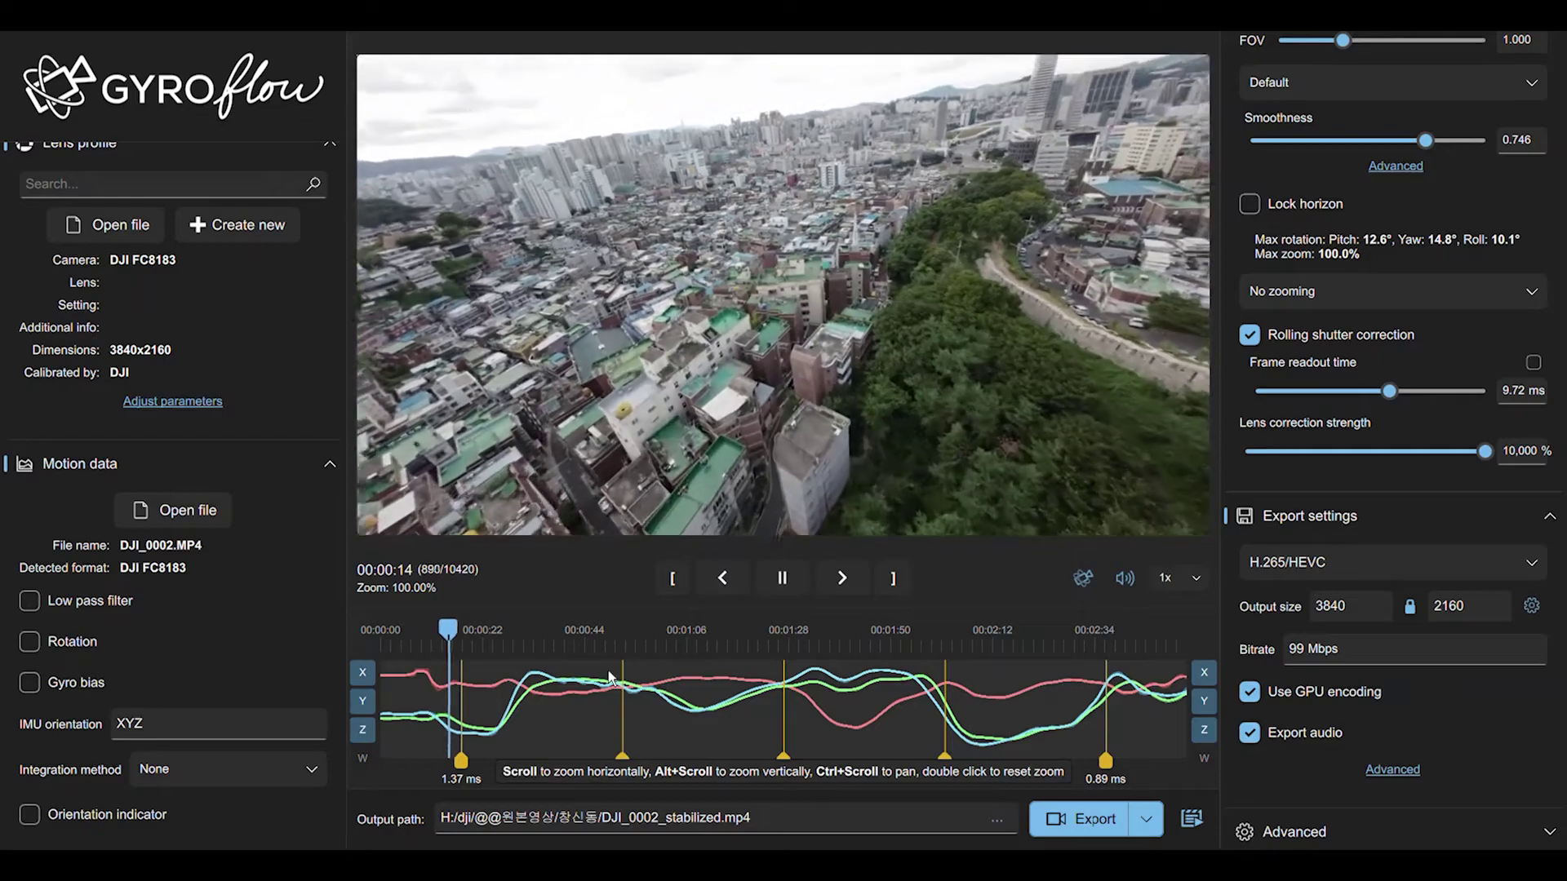
key(space)
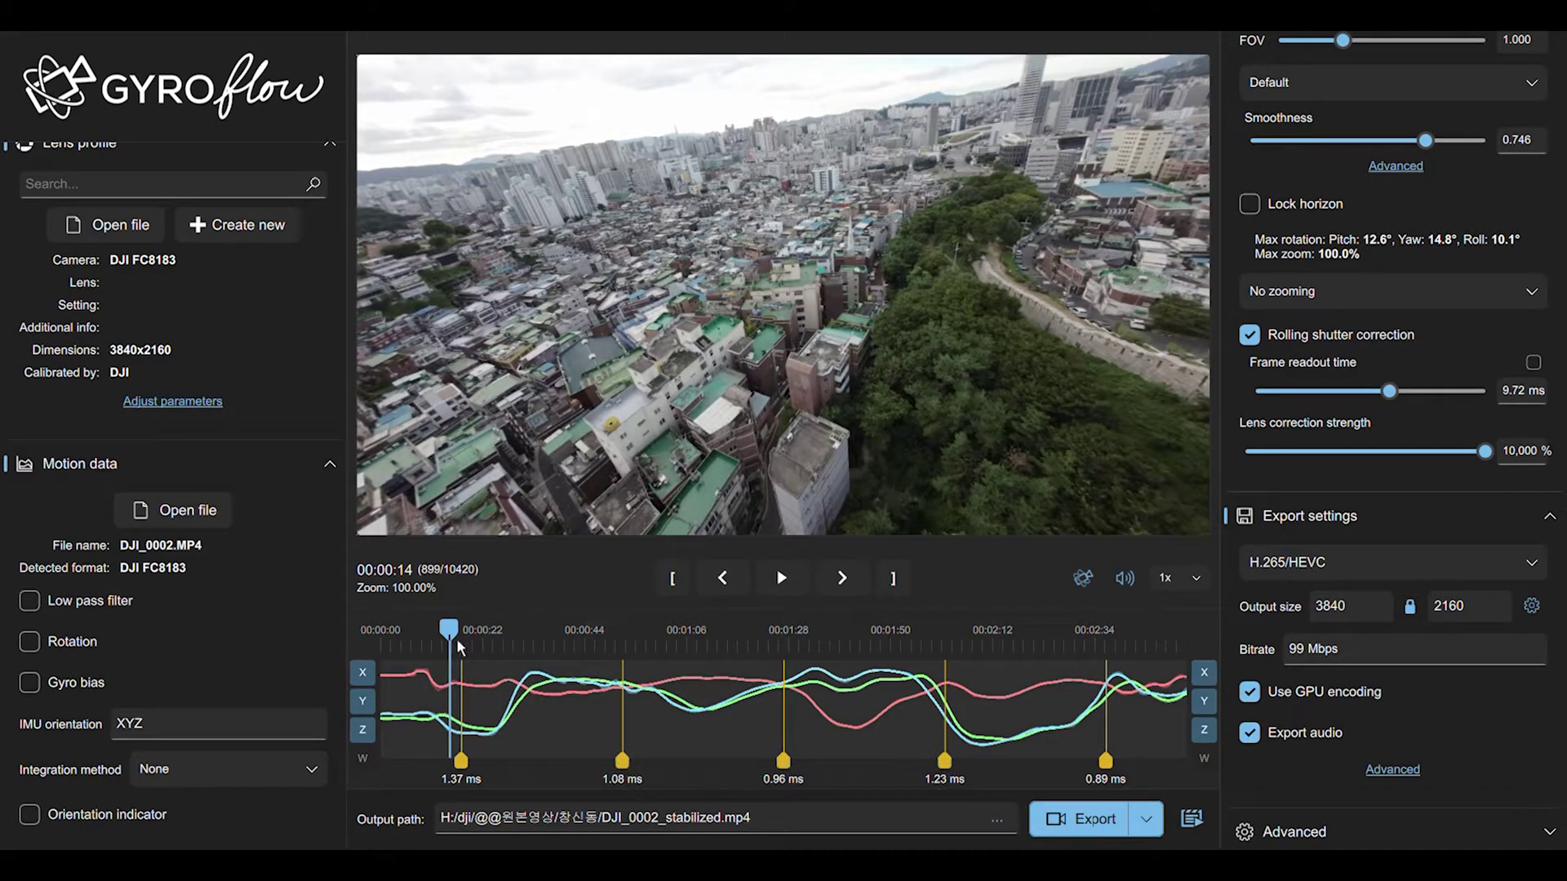
- Scrub to frame 736 (00:00:12), where the curved black border intrudes most
mouse_move(456, 638)
mouse_down()
mouse_move(432, 636)
mouse_move(473, 638)
mouse_move(454, 638)
mouse_up()
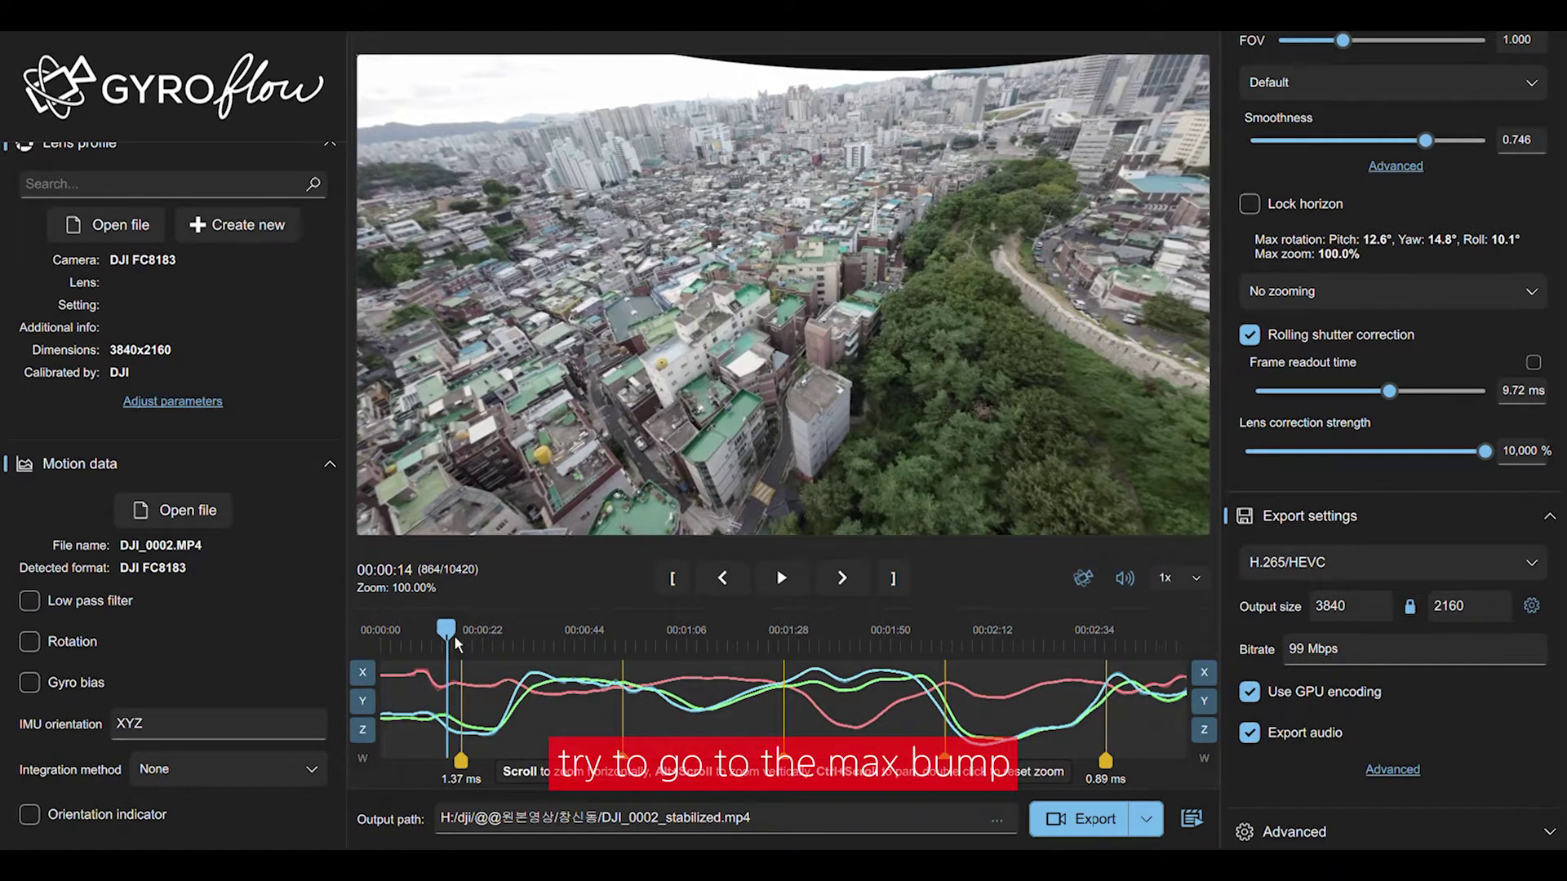
key(Right)
key(Right)
key(Right)
key(Right)
key(Right)
key(Right)
key(Right)
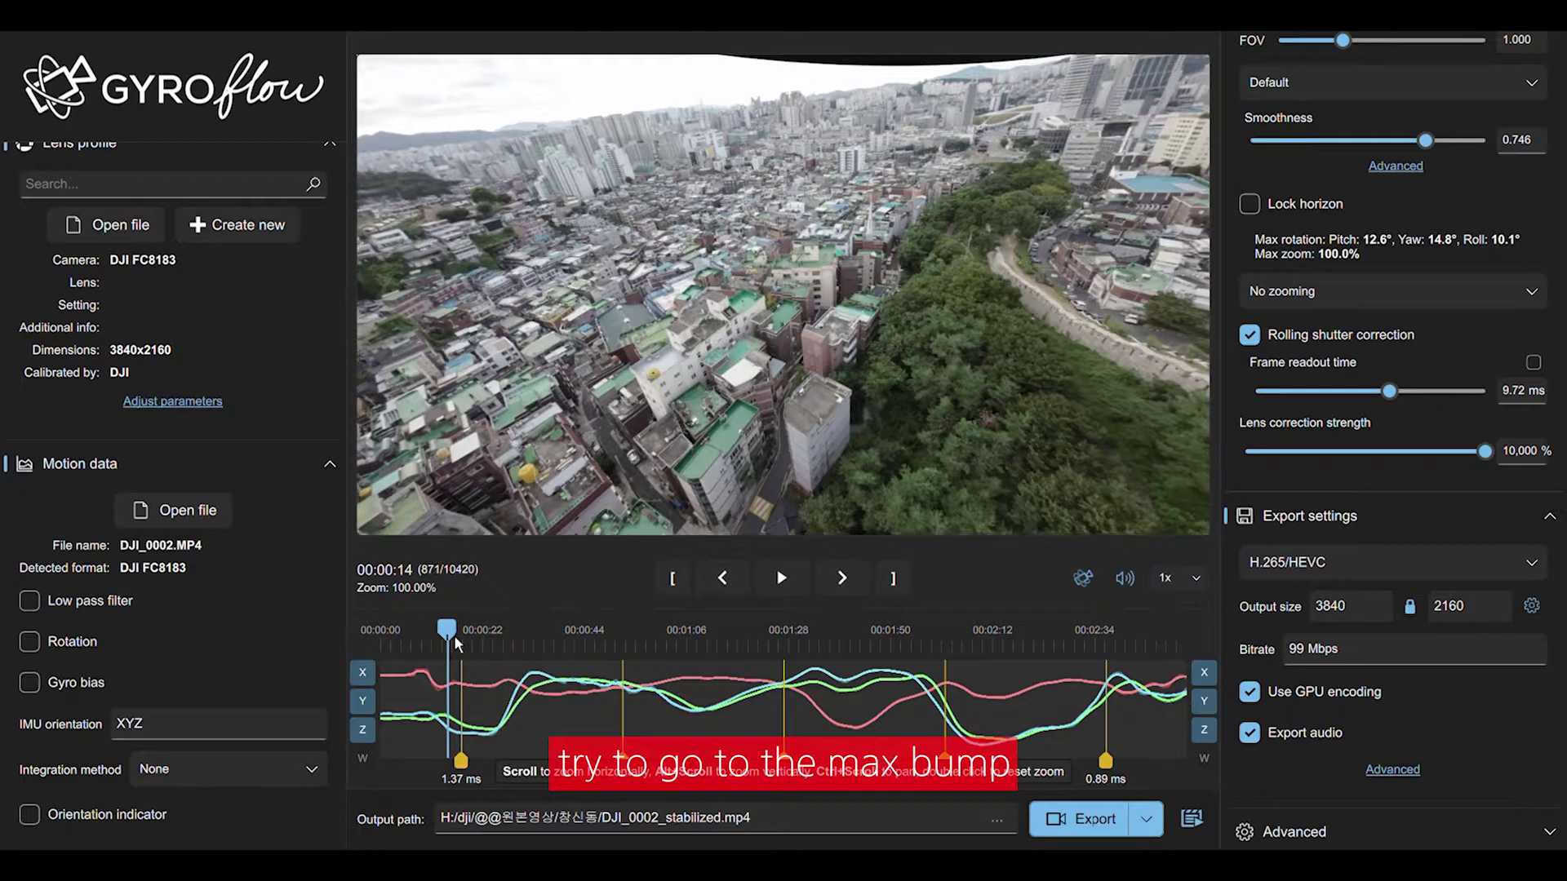
key(Left)
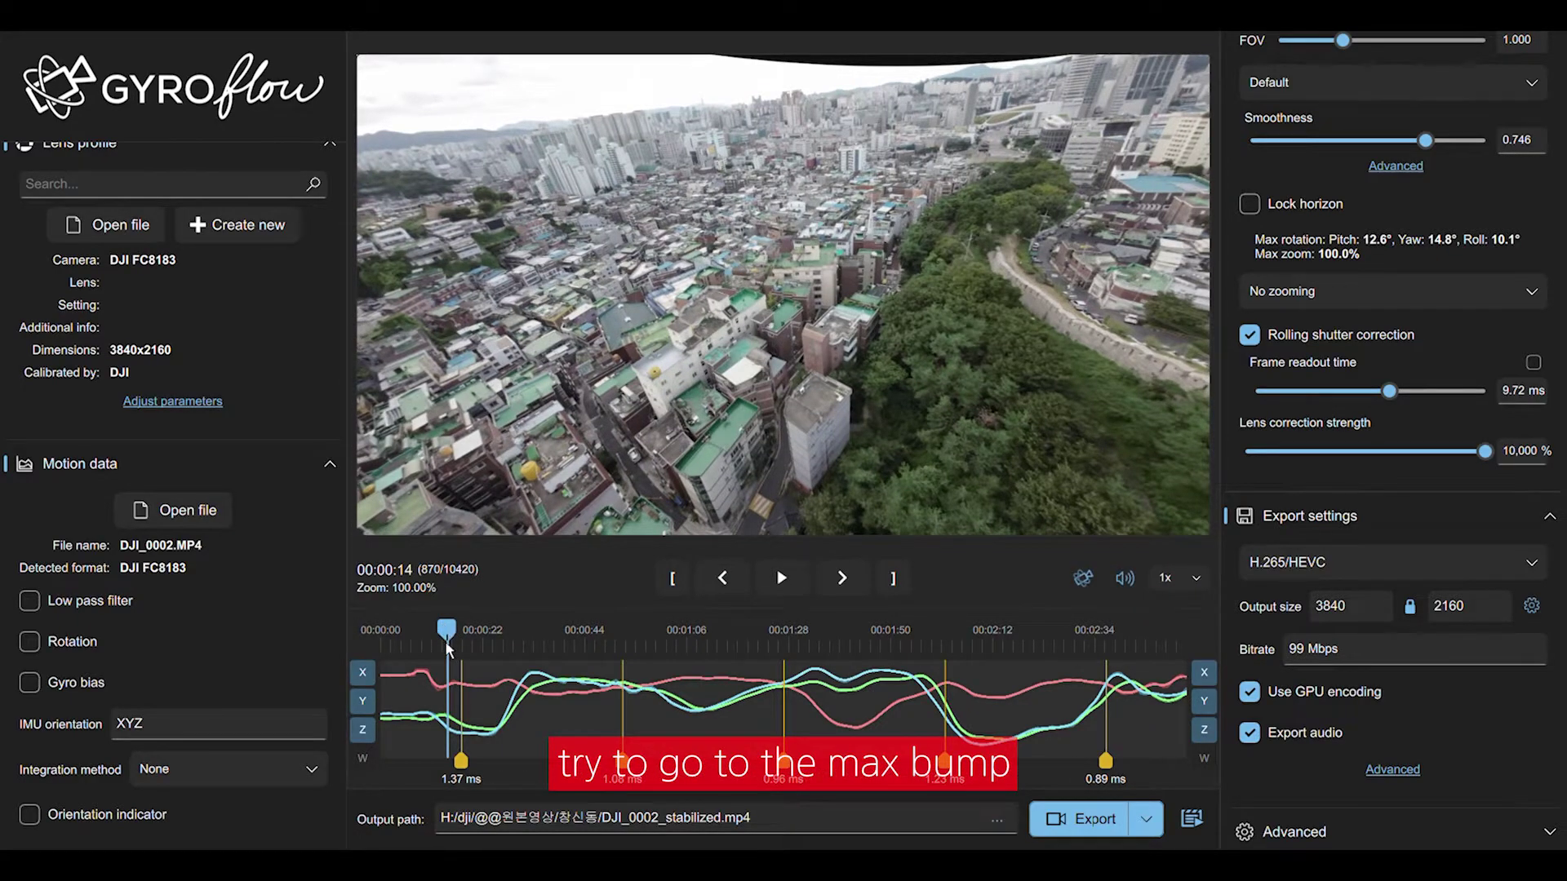
drag(444, 637, 436, 638)
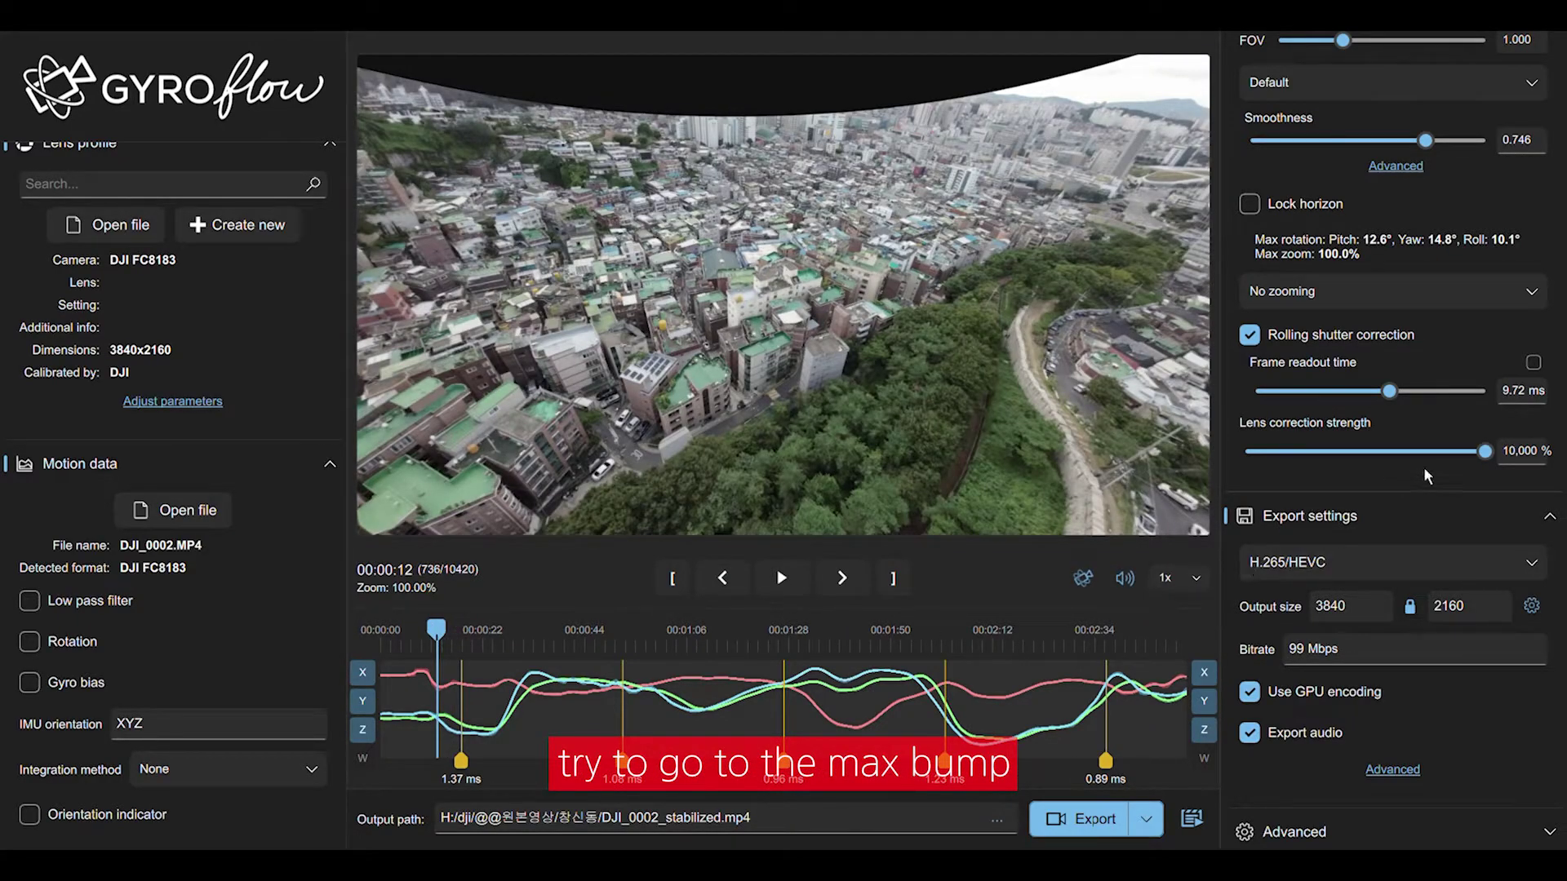
scroll(1429, 492, up, 5)
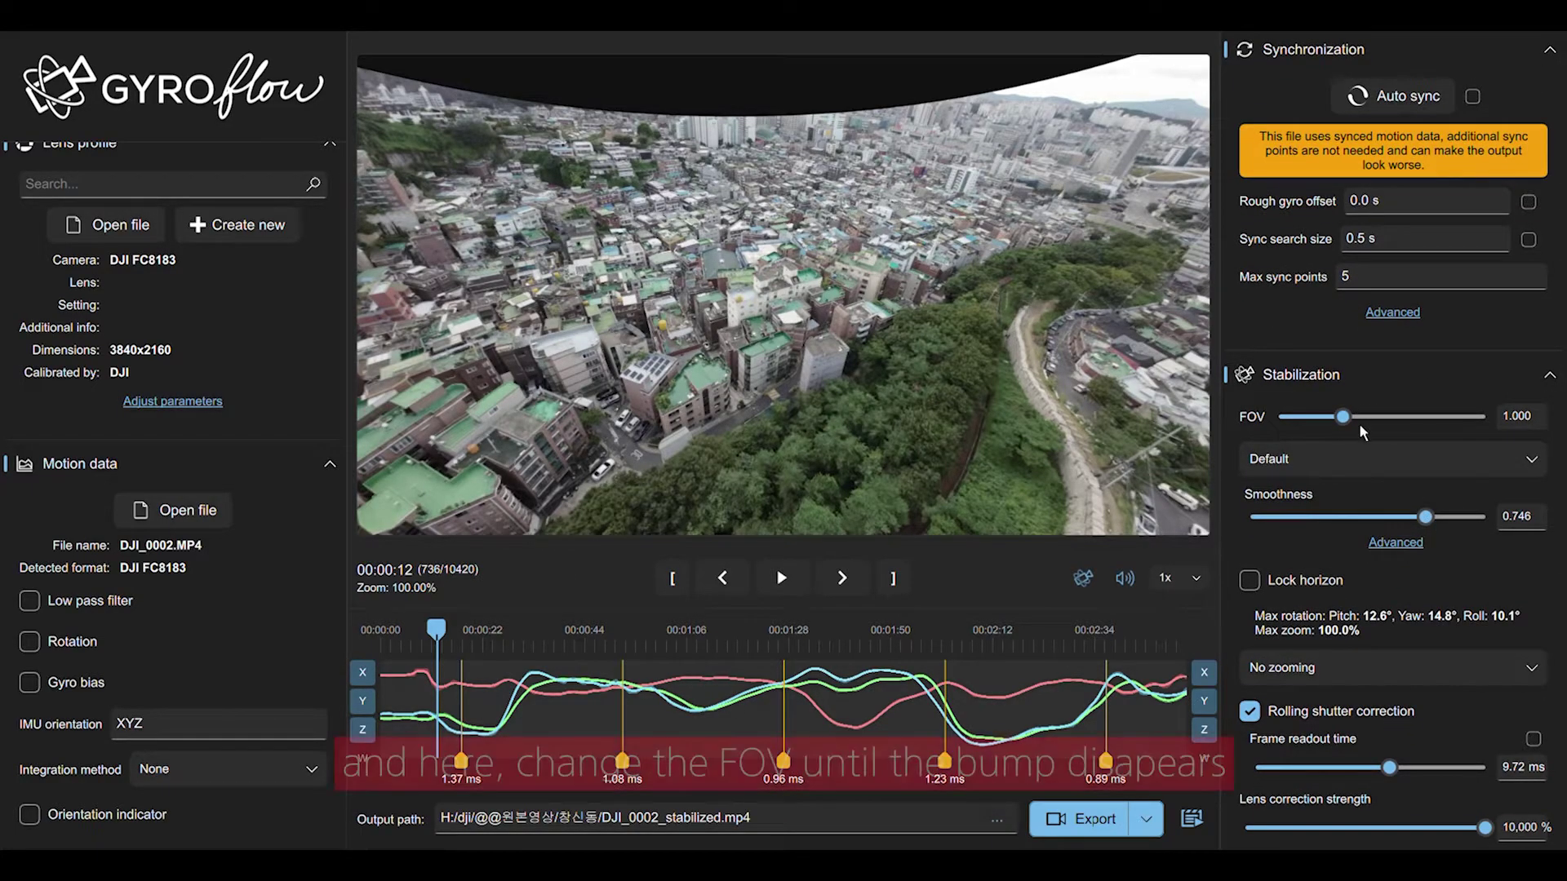
- Lower the stabilization FOV to 0.738 and replay from 00:00:09 to confirm clean edges
scroll(1355, 425, up, 3)
drag(1356, 424, 1336, 417)
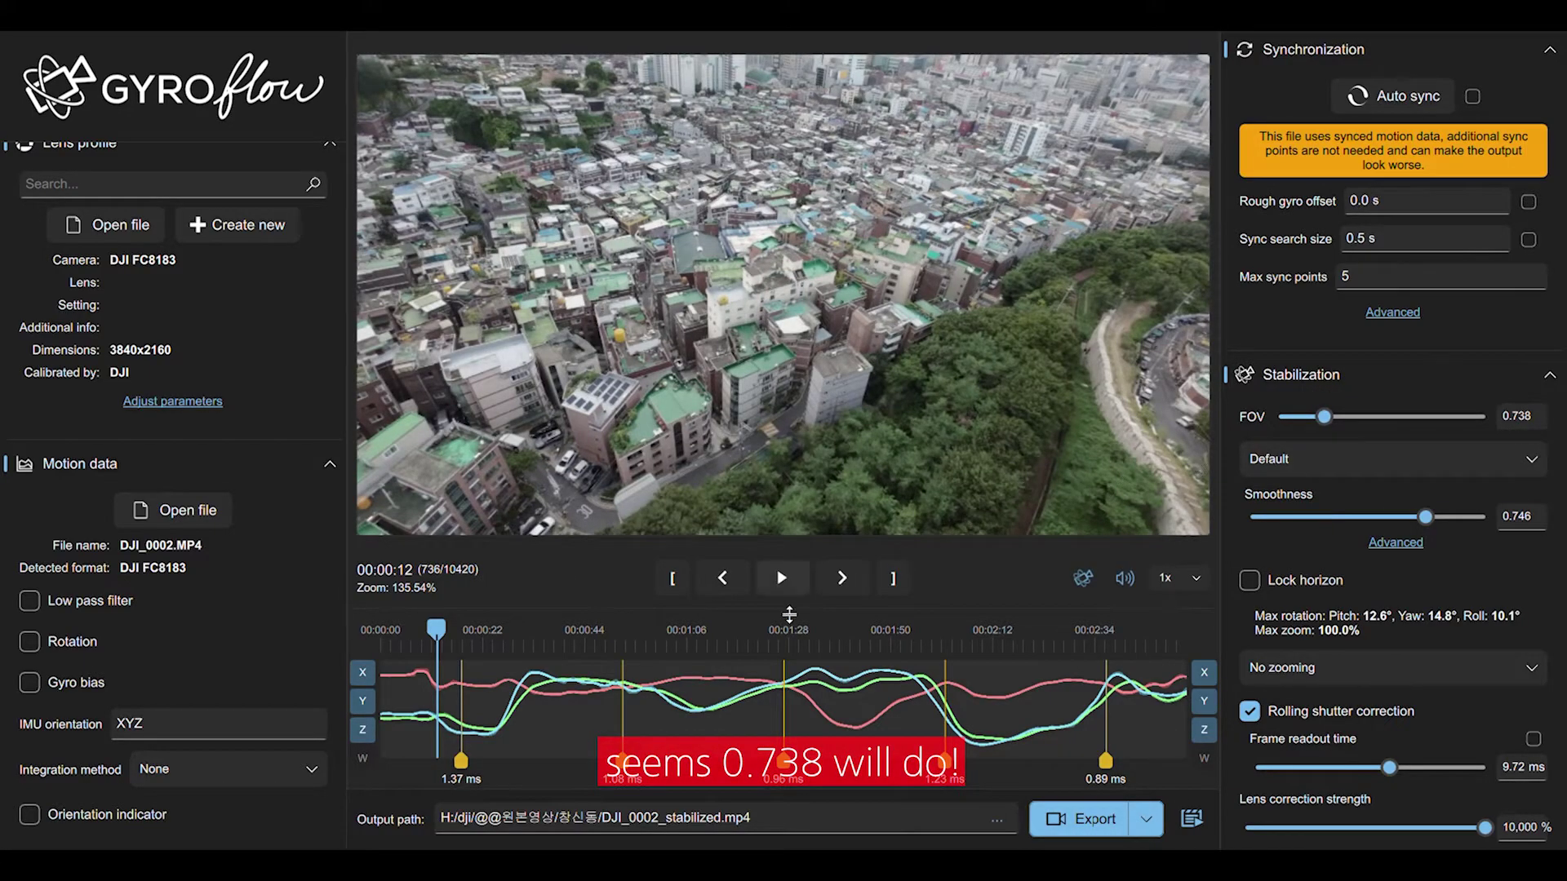
click(426, 633)
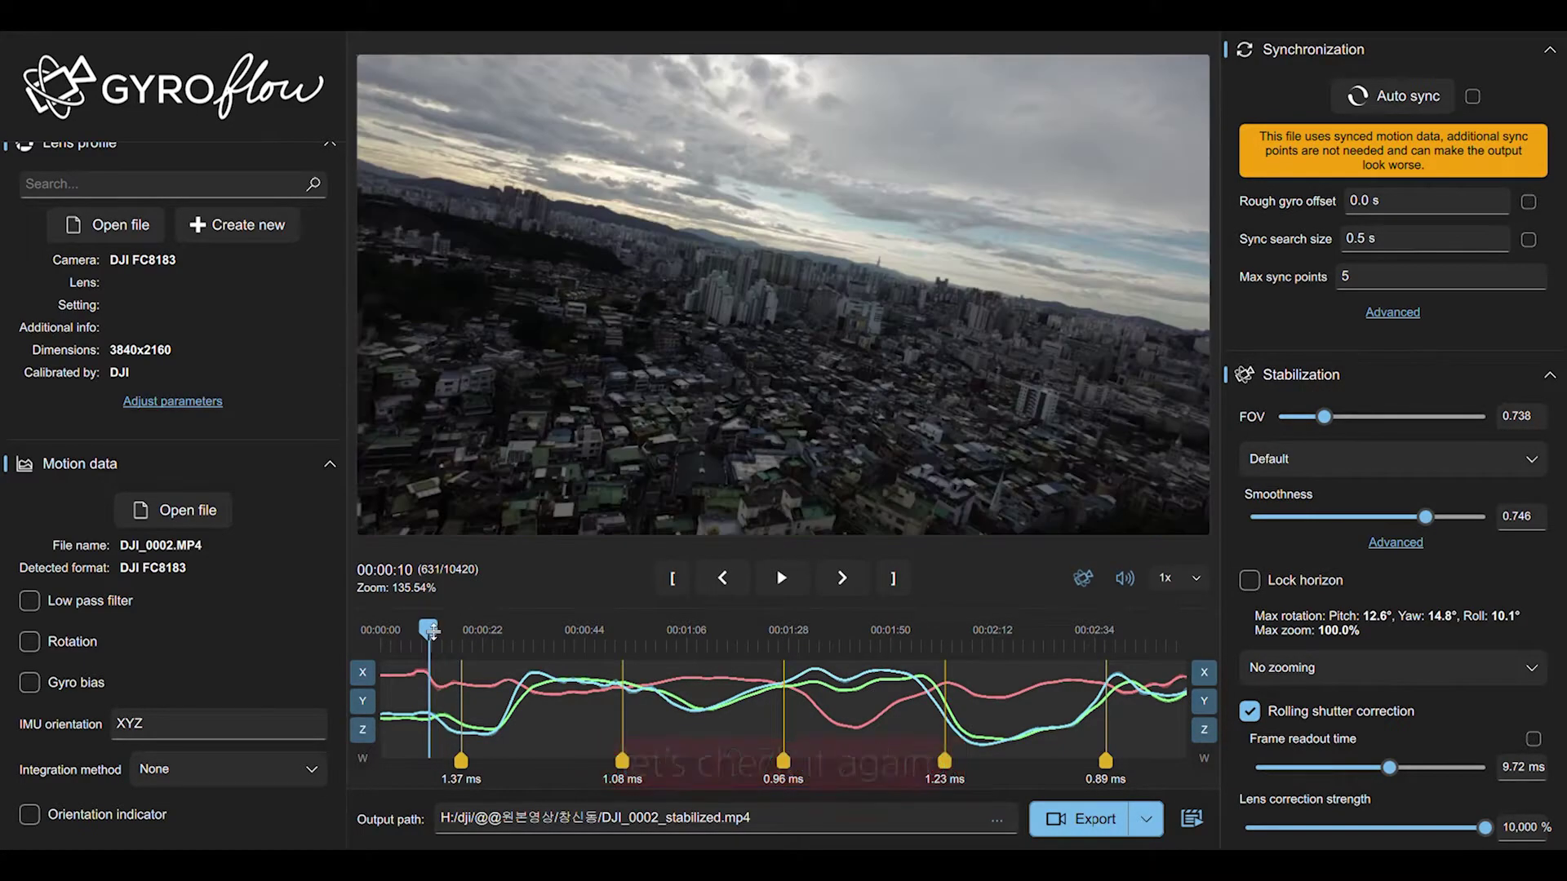
key(space)
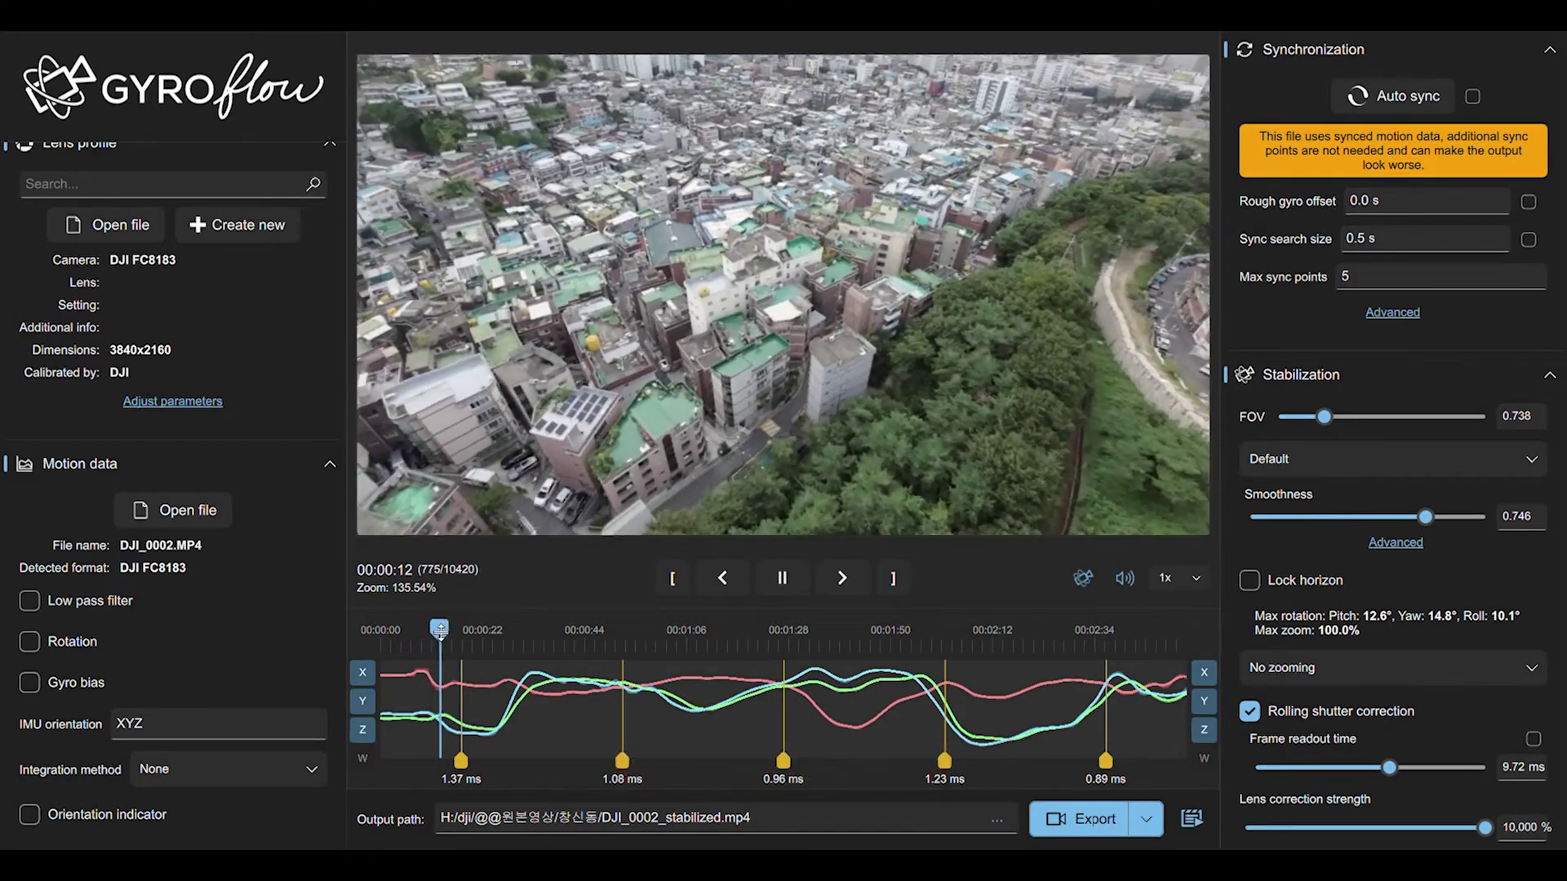
key(space)
- Make the preview slightly taller and pause at frame 581 for the trim start
drag(452, 628, 425, 658)
key(space)
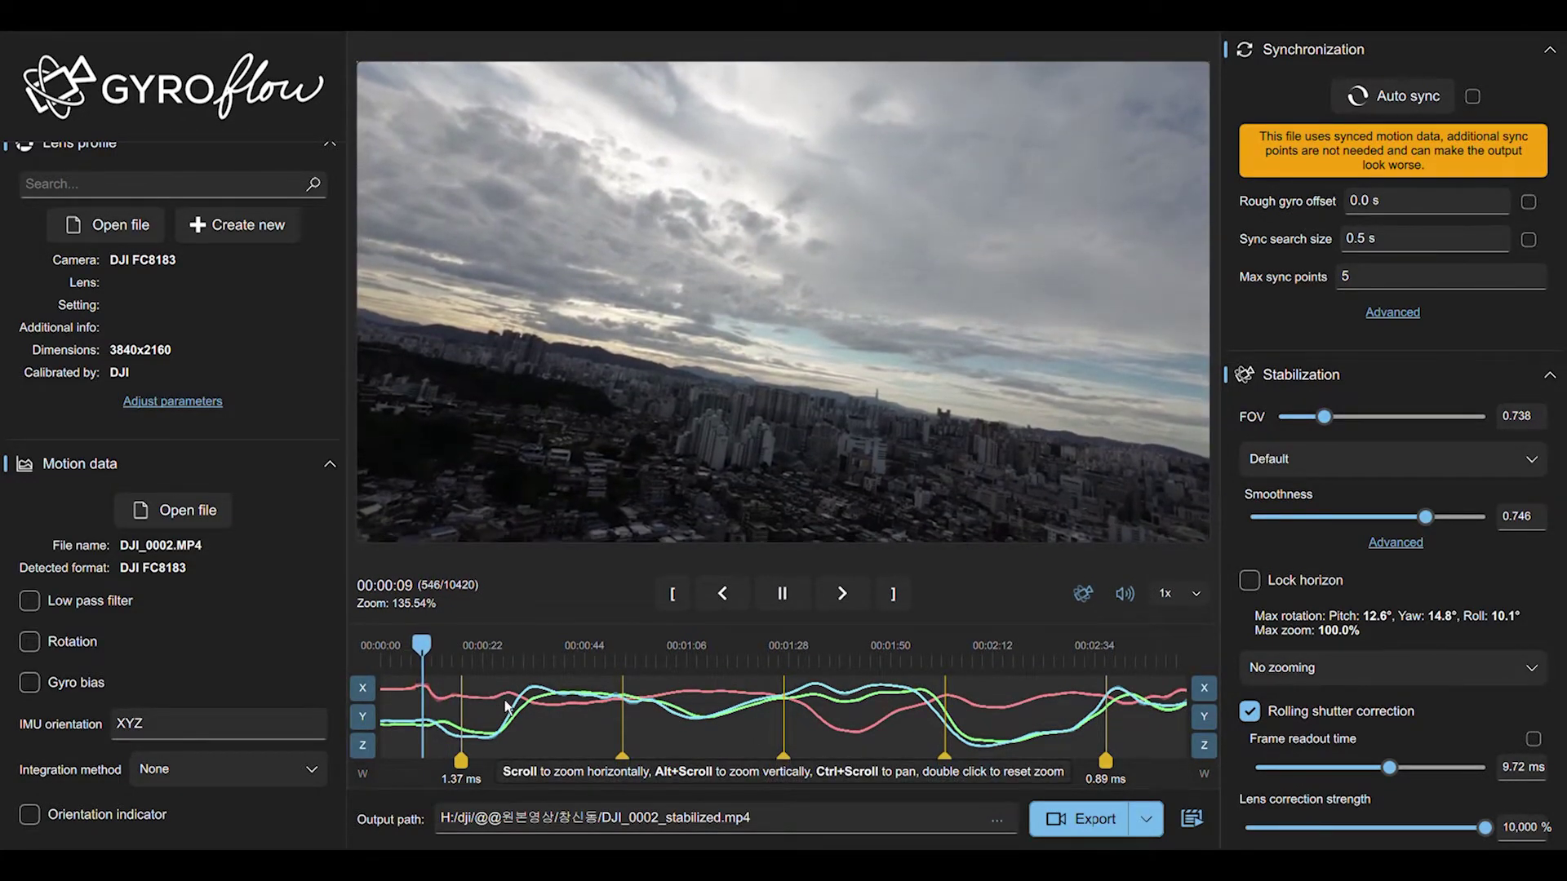
key(space)
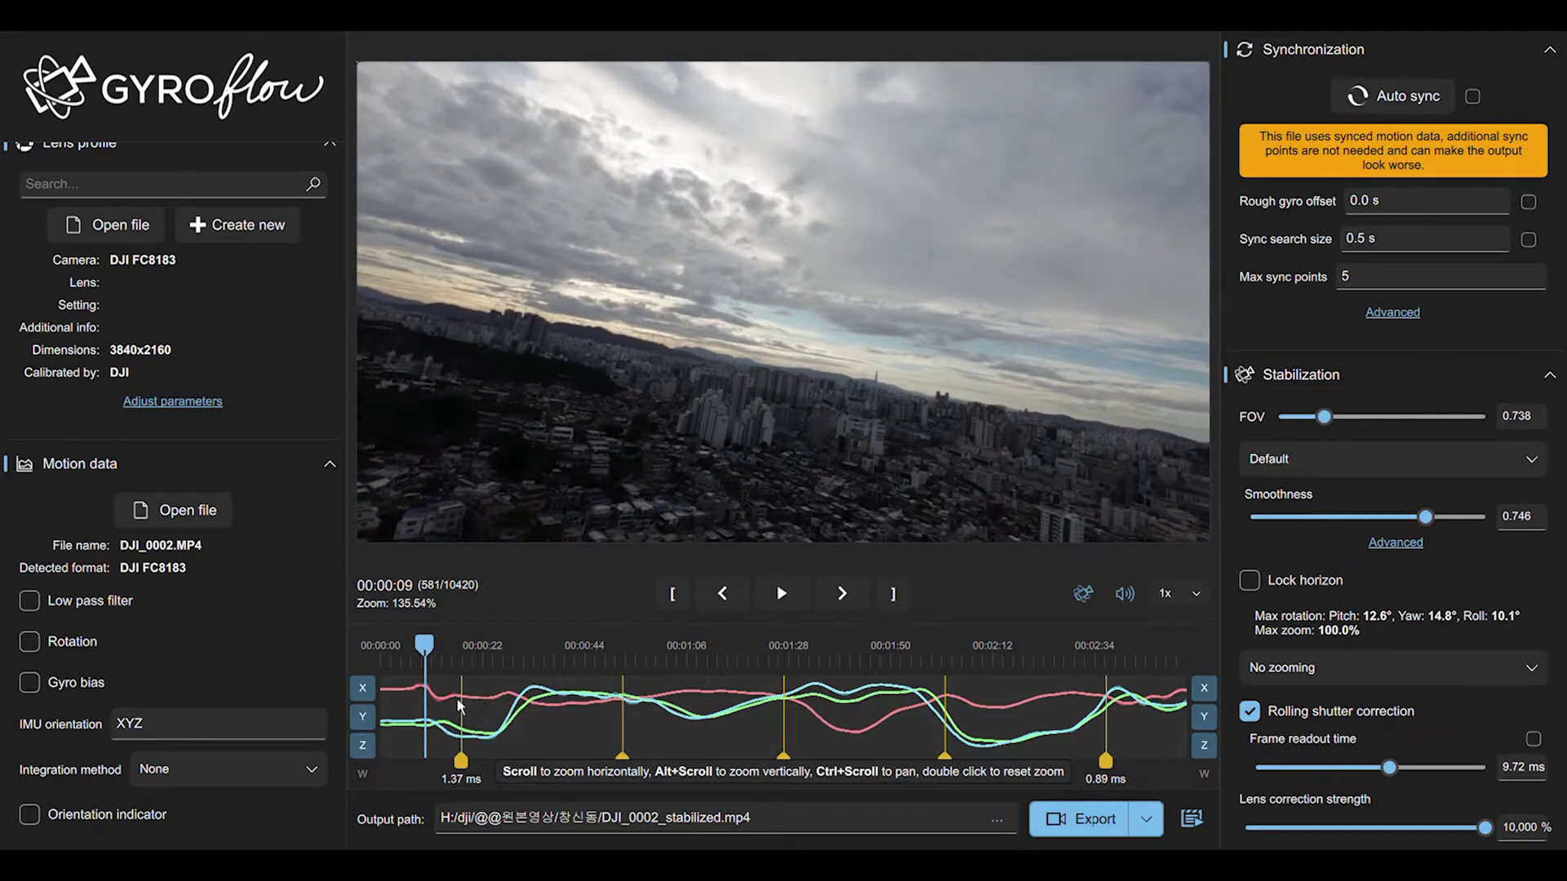
- Set the trim start at frame 581 (00:00:09) and move the playhead to about 00:02:51
click(672, 604)
key(space)
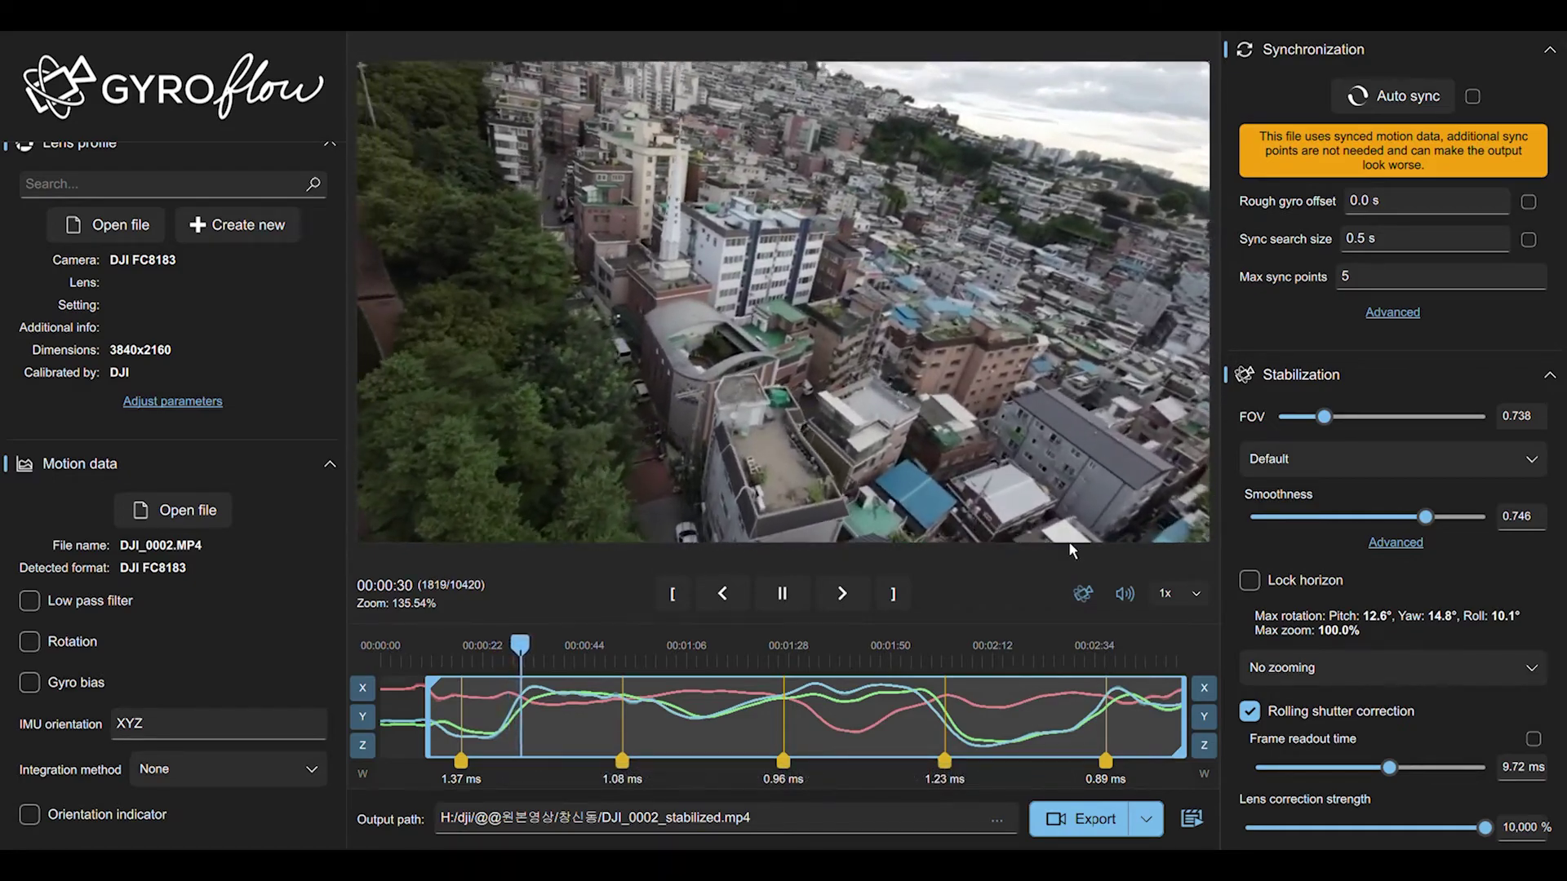
drag(1073, 663, 1188, 682)
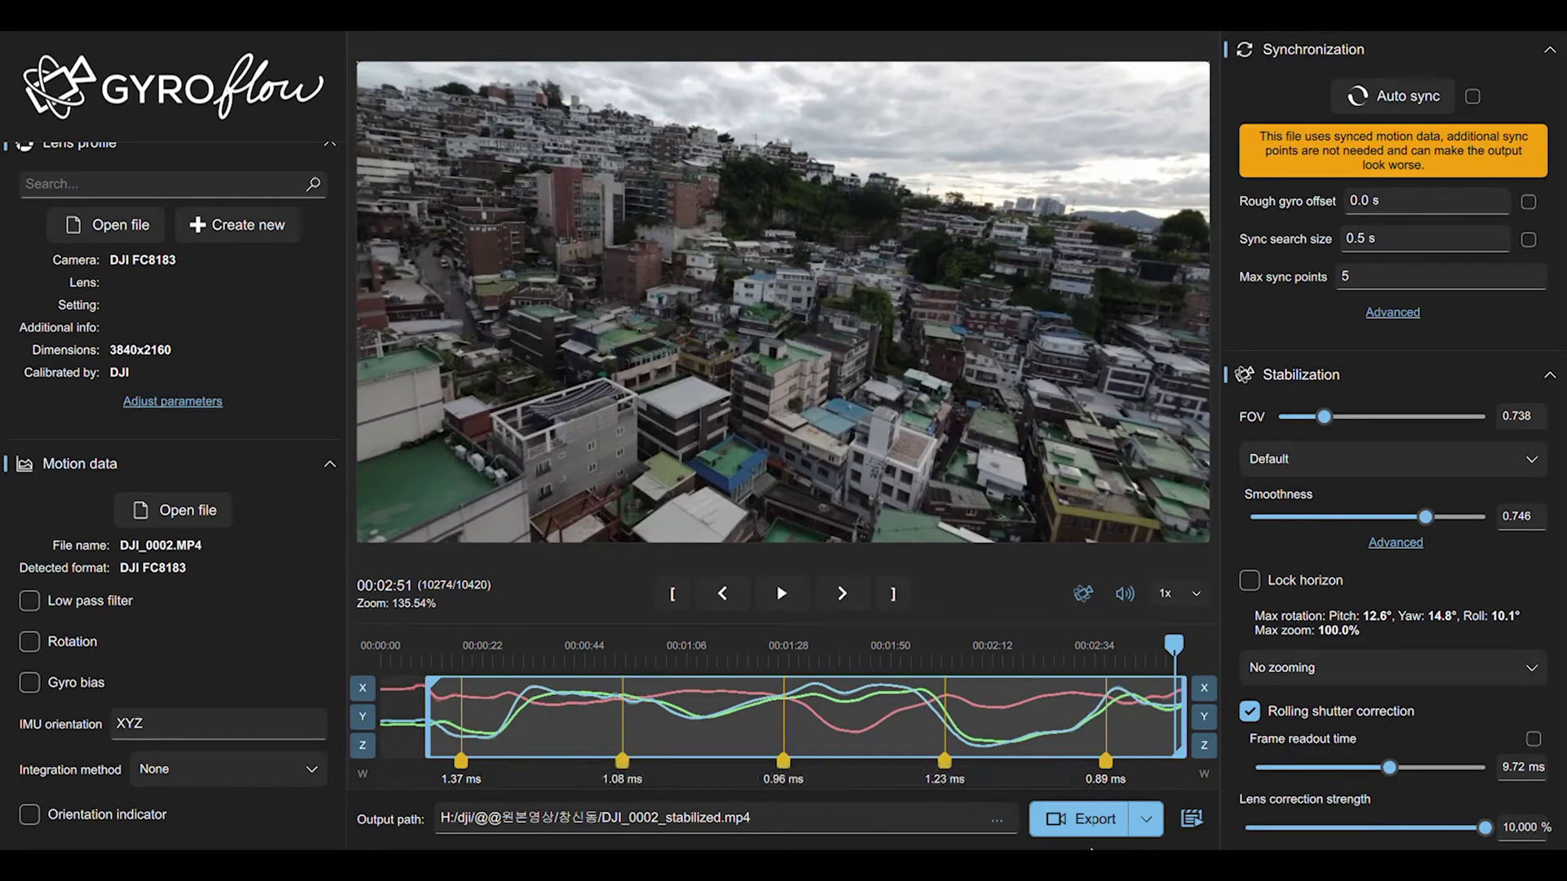
- Export the stabilized clip to DJI_0002_stabilized.mp4, rendering 9840 frames
click(1090, 823)
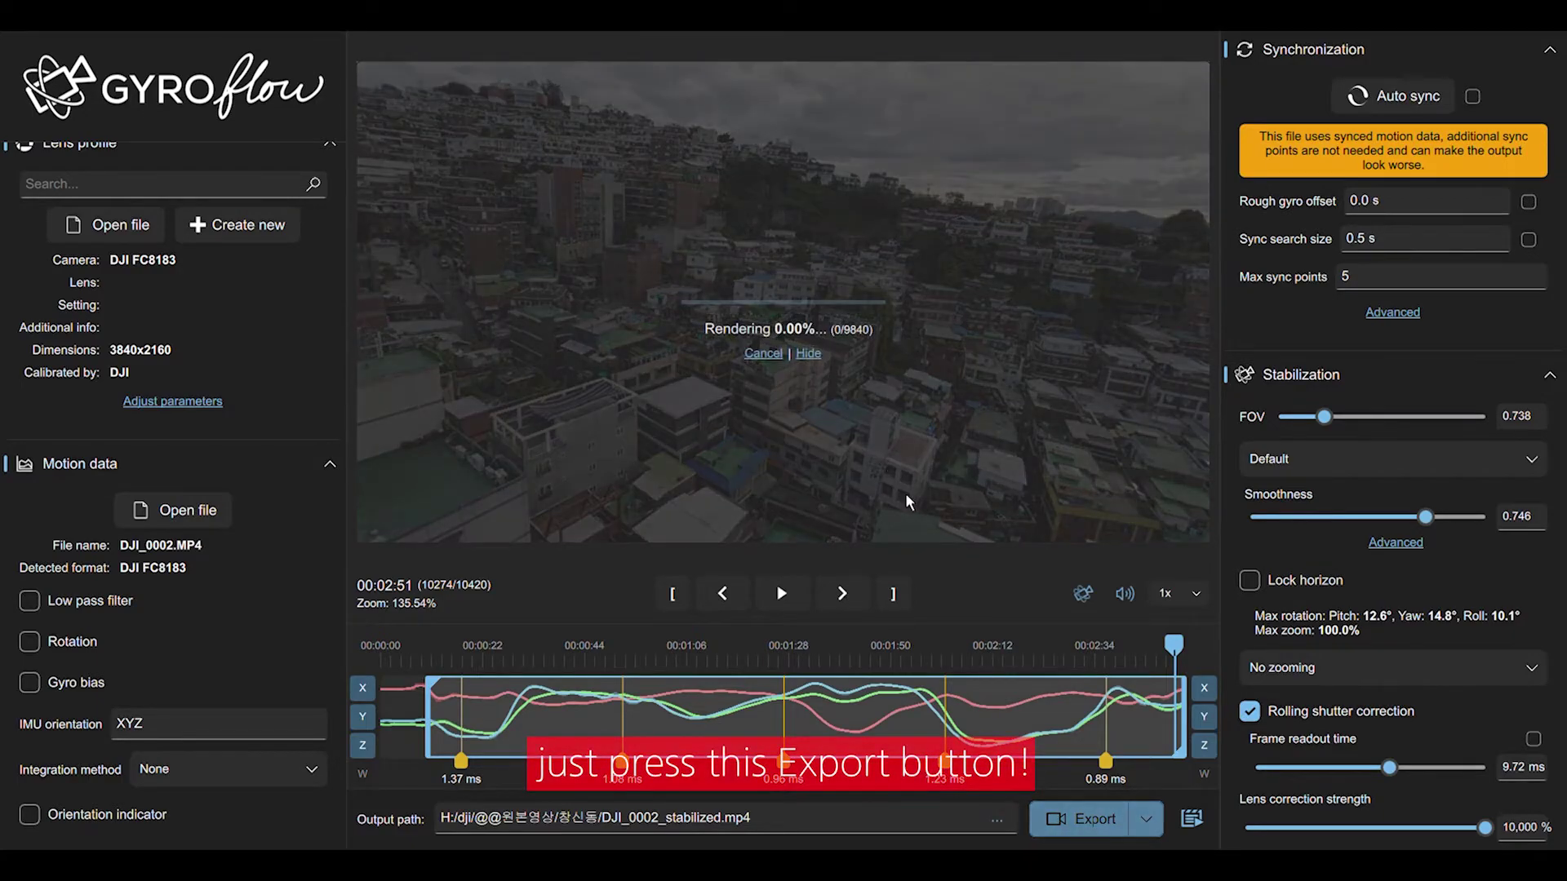